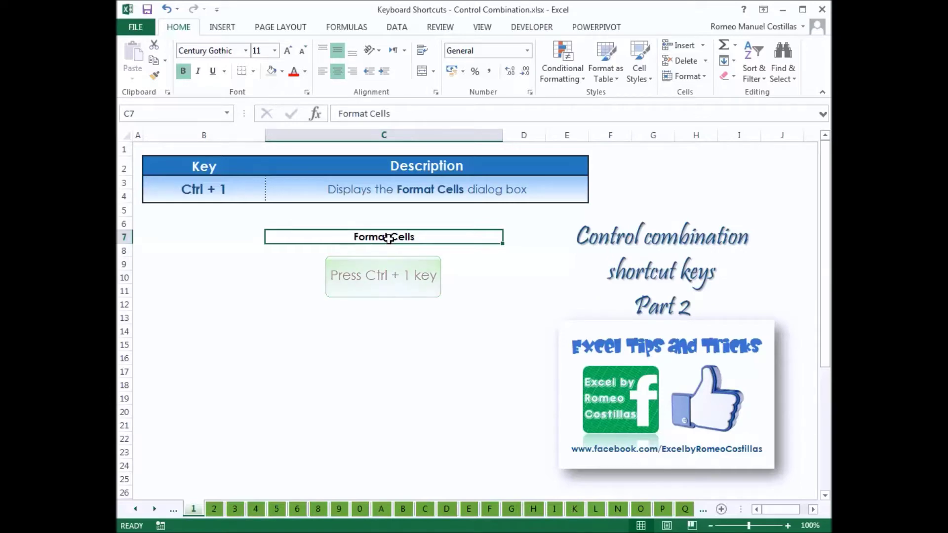
Open and close Format Cells with Ctrl+1, then bold and unbold sheet 2's sample text with Ctrl+2.
key(ctrl+1)
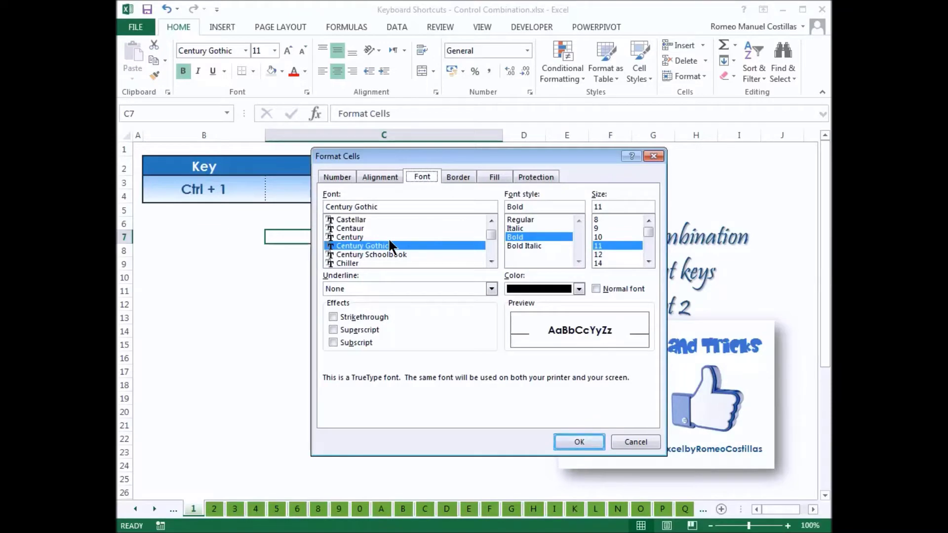
click(579, 440)
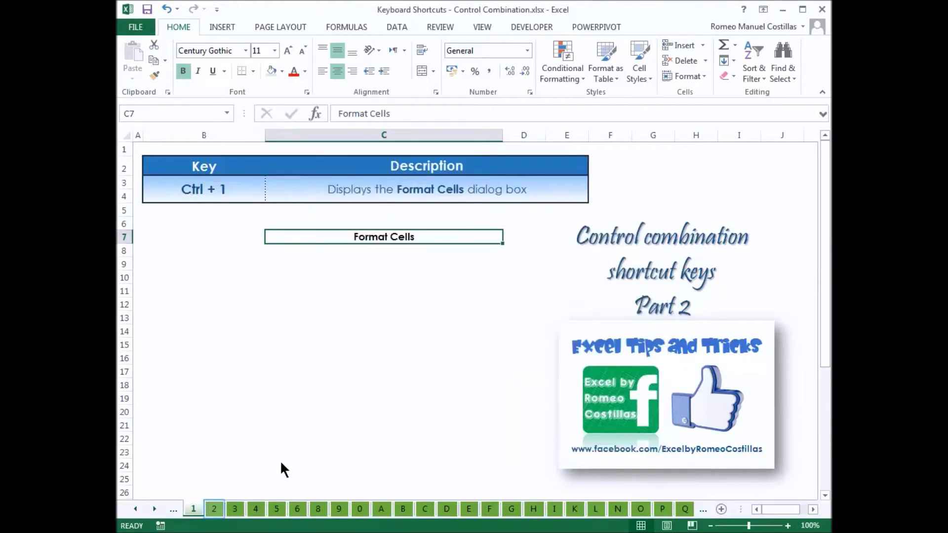
click(216, 510)
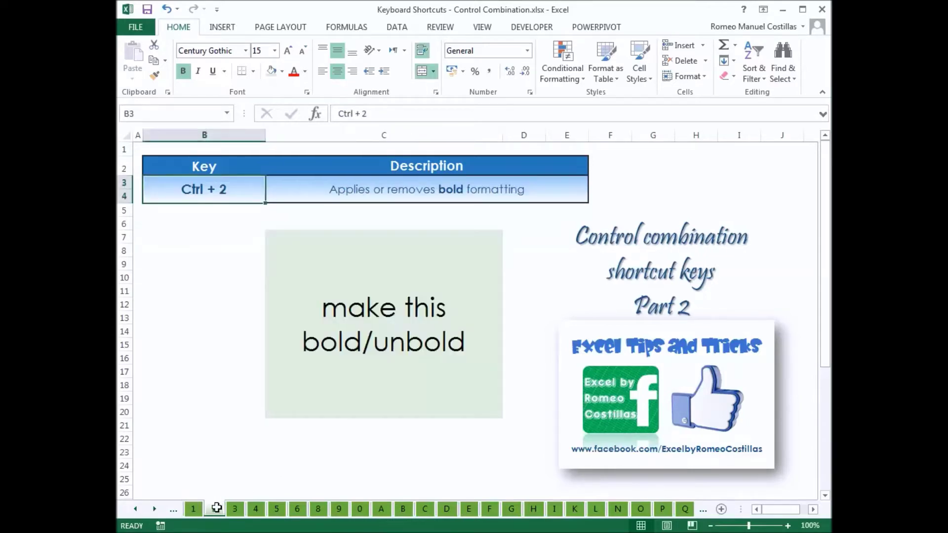
click(379, 327)
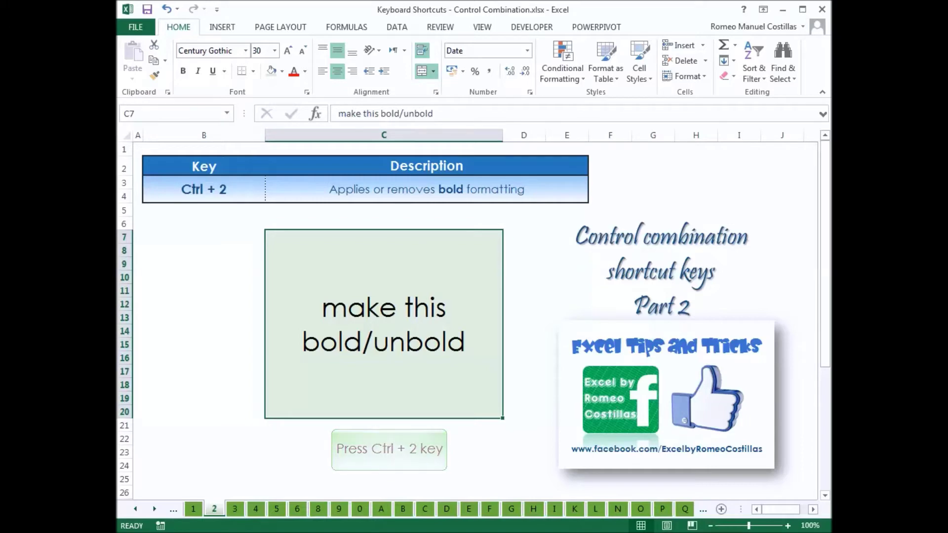
key(ctrl+2)
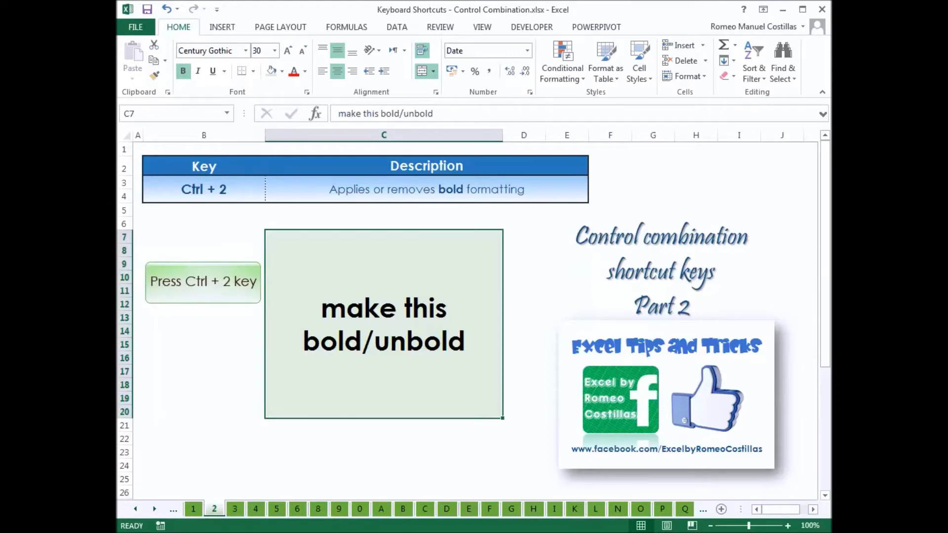
key(ctrl+2)
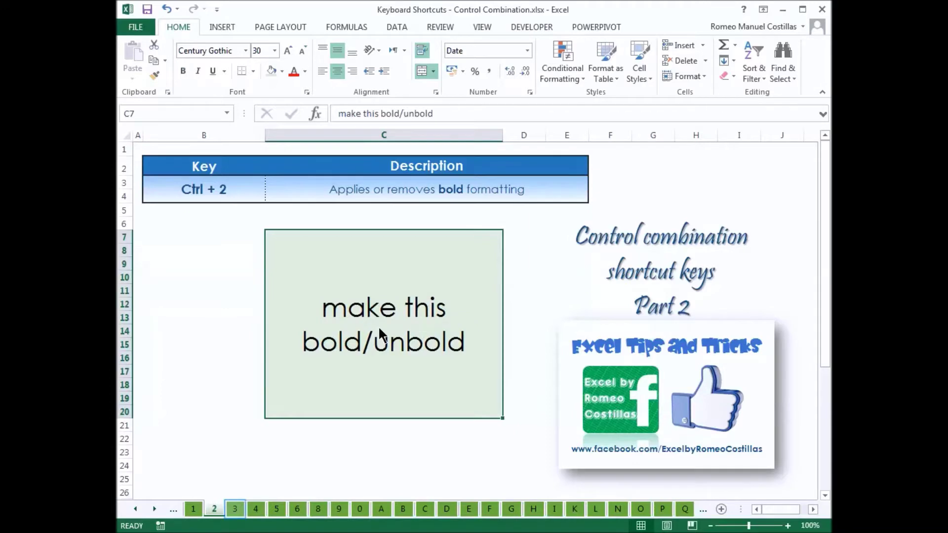
On sheet 3, italicize the 'apply/remove italic formatting' text in C7 with Ctrl+3, then remove italics.
click(234, 508)
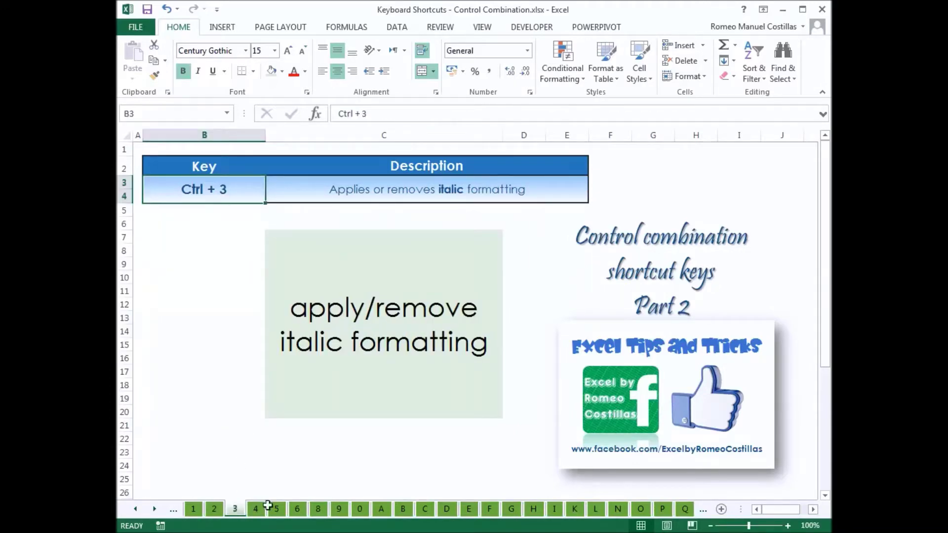
click(385, 325)
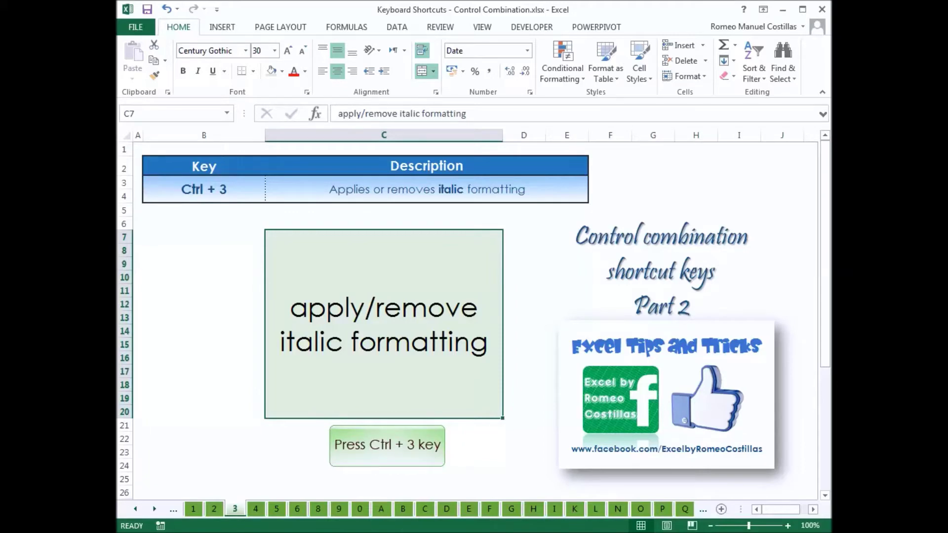
key(ctrl+3)
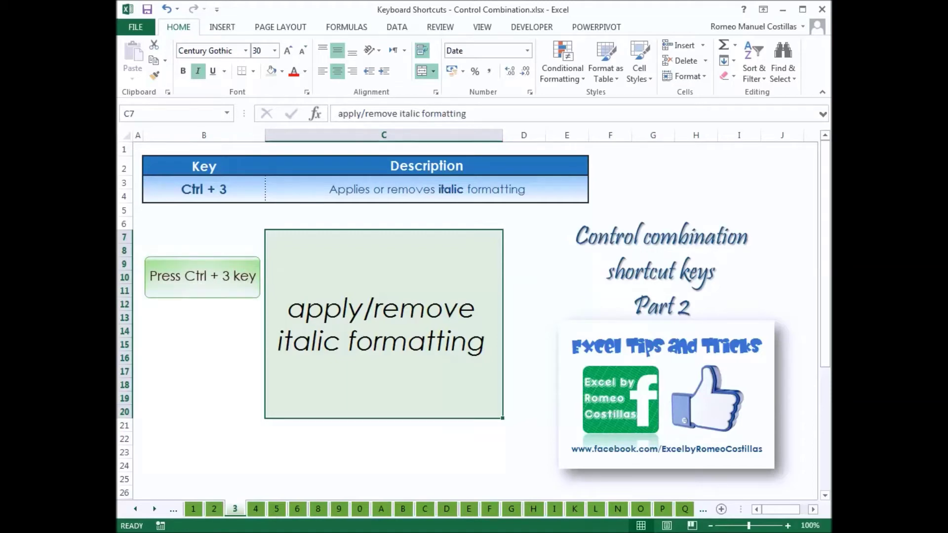
key(ctrl+3)
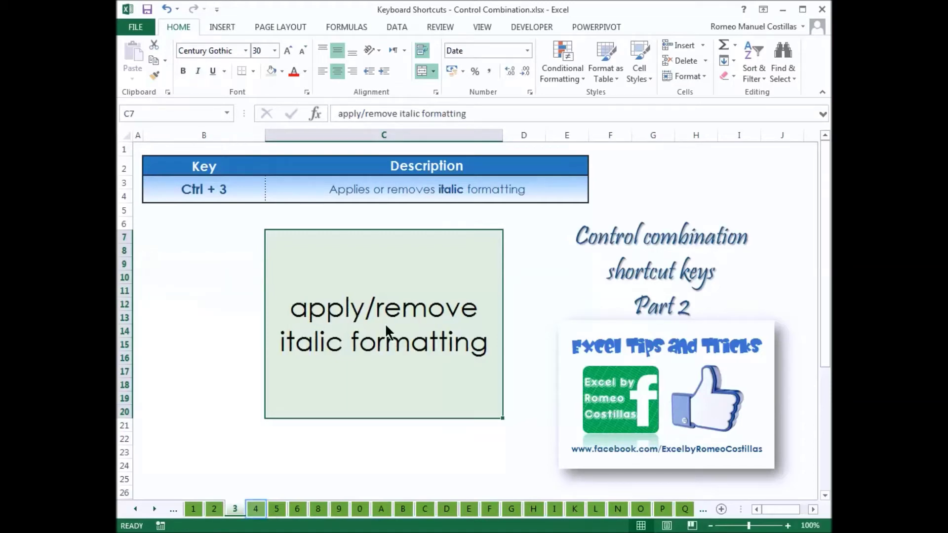
On sheet 4, underline the 'apply/remove underlining' text in C7 with Ctrl+4, then remove it.
click(254, 511)
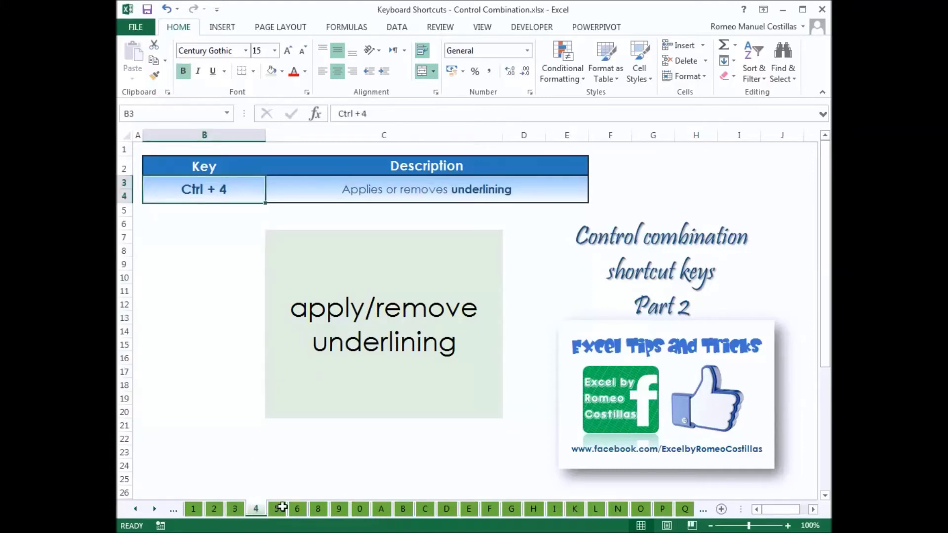
click(387, 328)
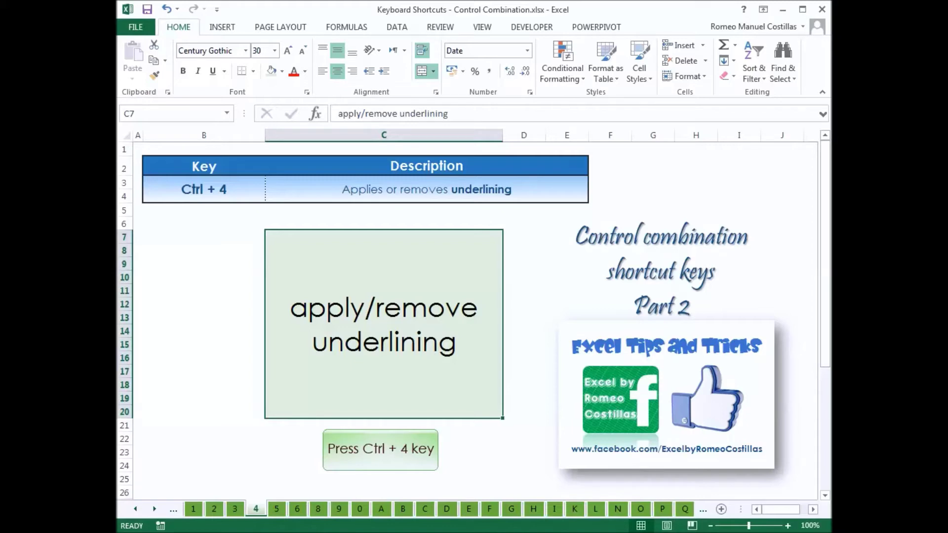
key(ctrl+4)
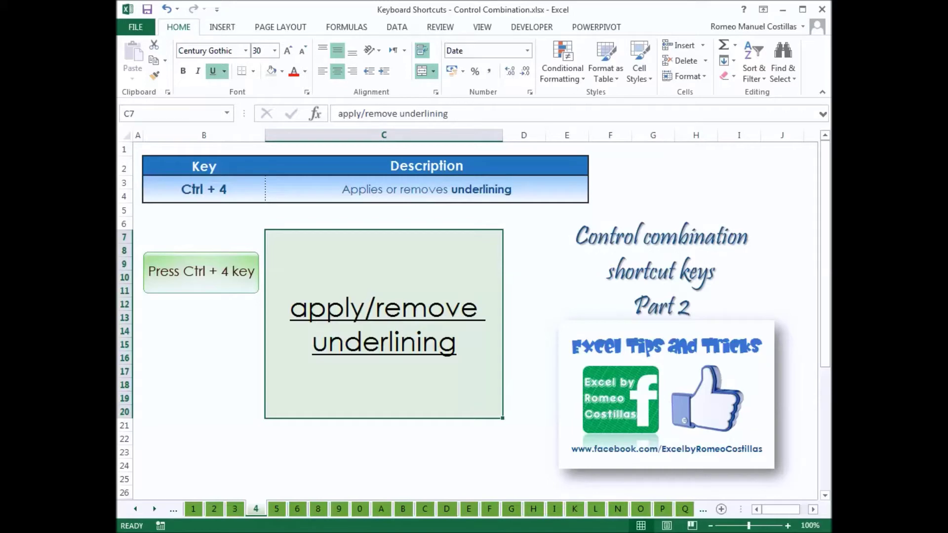
key(ctrl+4)
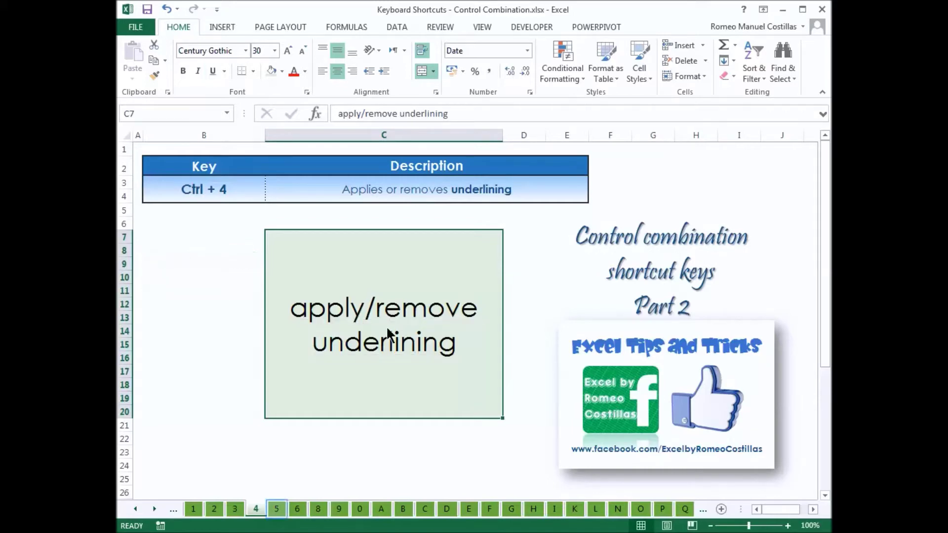
On sheet 5, strike through the sample text in C7 with Ctrl+5, then remove the strikethrough.
click(276, 508)
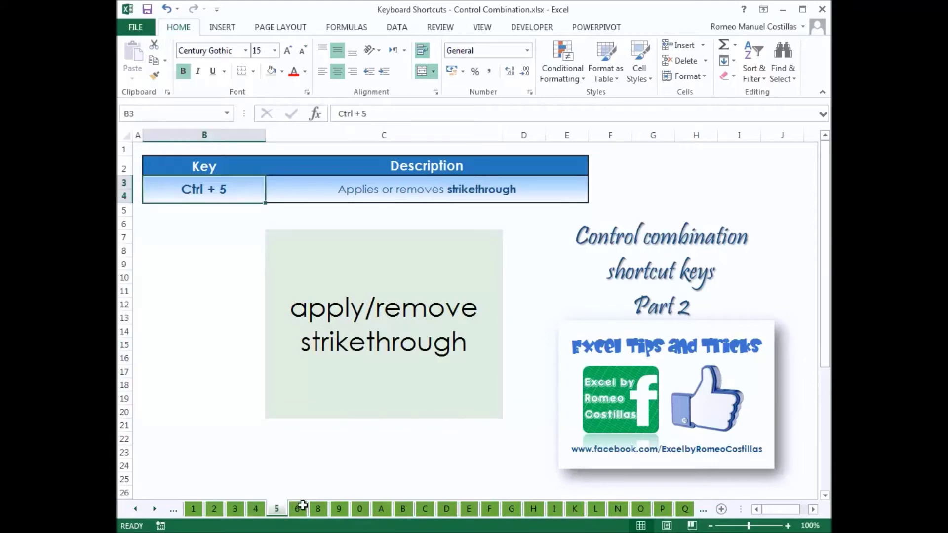
click(394, 330)
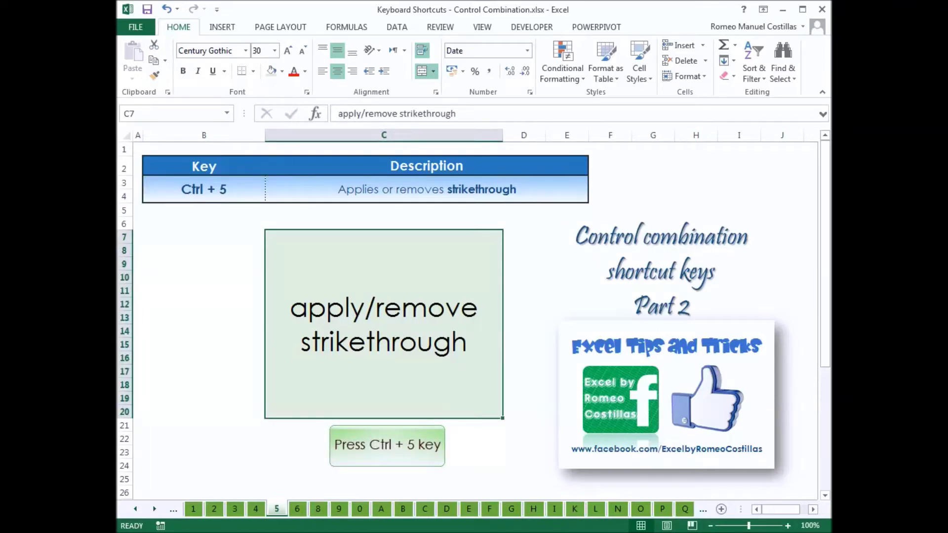
key(ctrl+5)
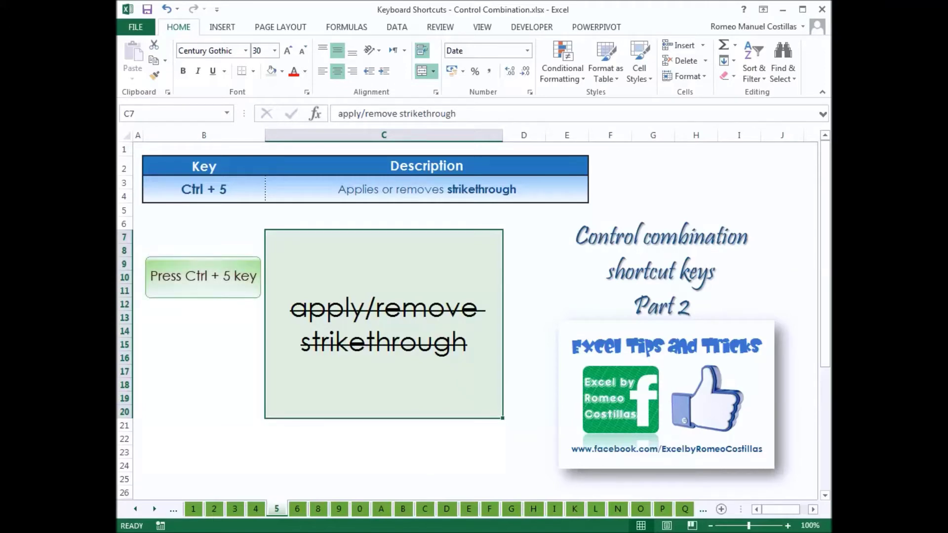
key(ctrl+5)
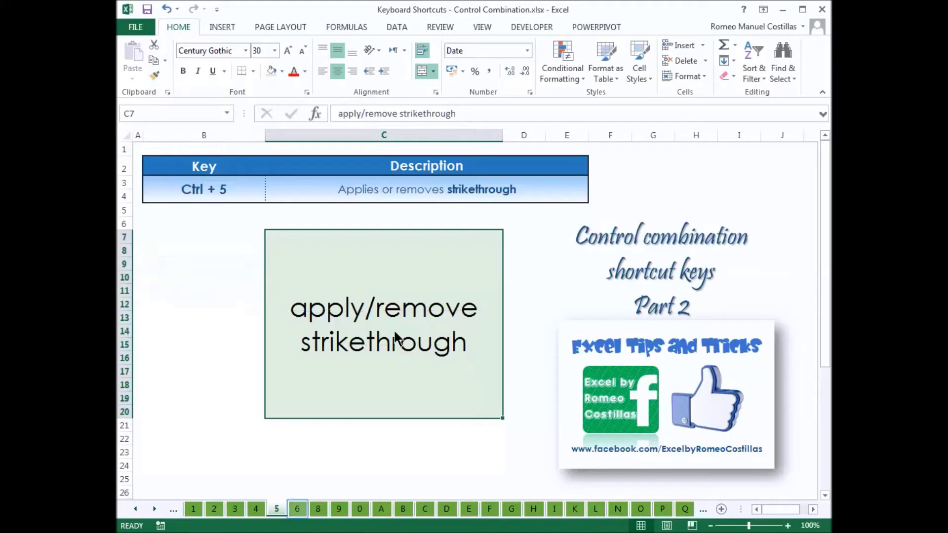
click(298, 509)
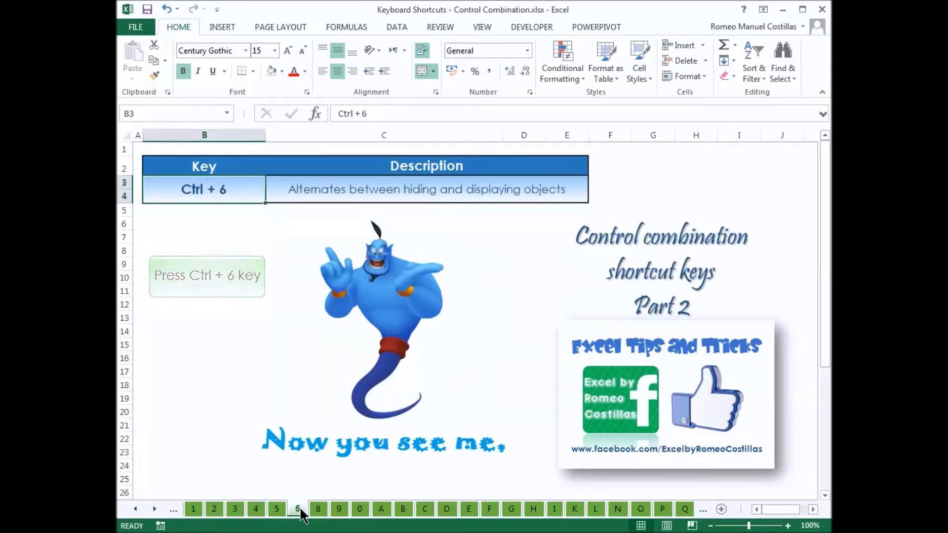
Hide the genie picture and other objects on sheet 6 with Ctrl+6, then show them again.
key(ctrl+6)
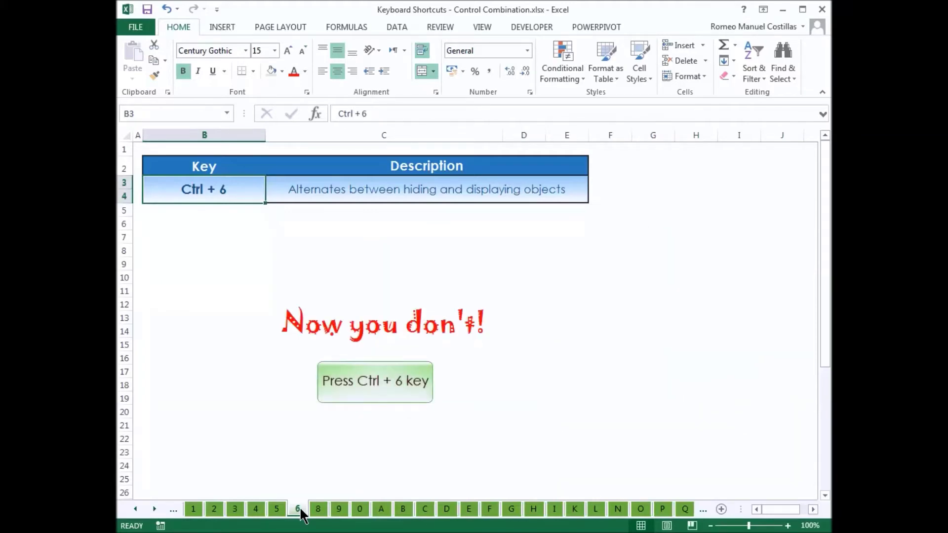
key(ctrl+6)
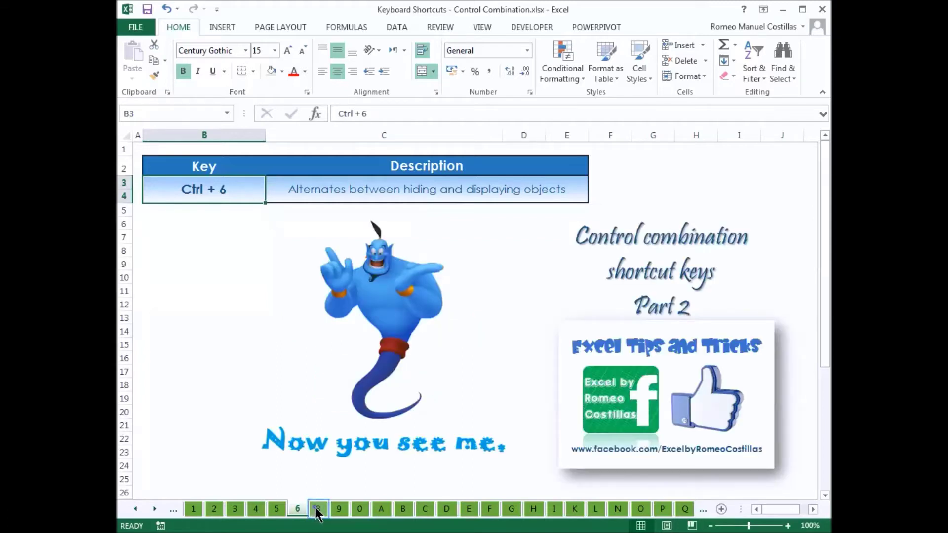
click(317, 509)
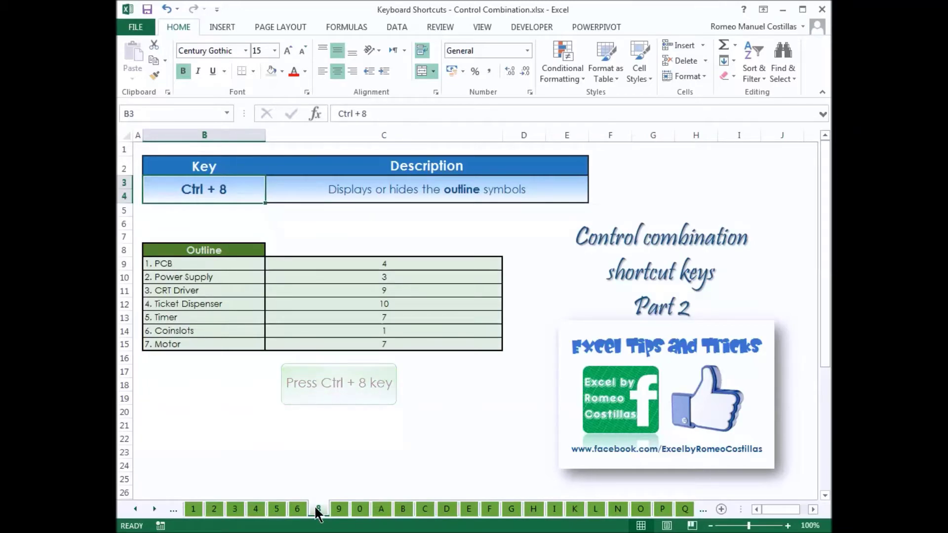
Show, then hide, the Outline table's outline symbols on sheet 8 with Ctrl+8.
key(ctrl+8)
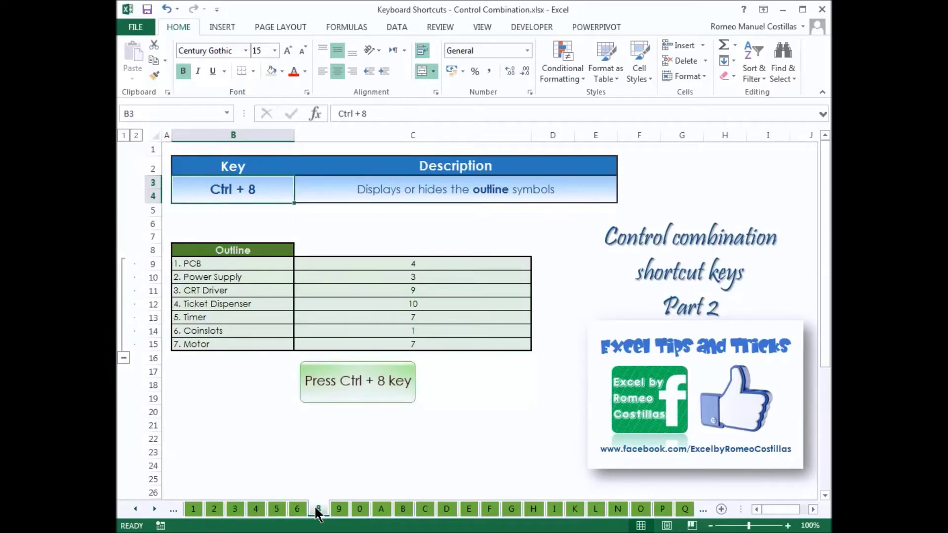
key(ctrl+8)
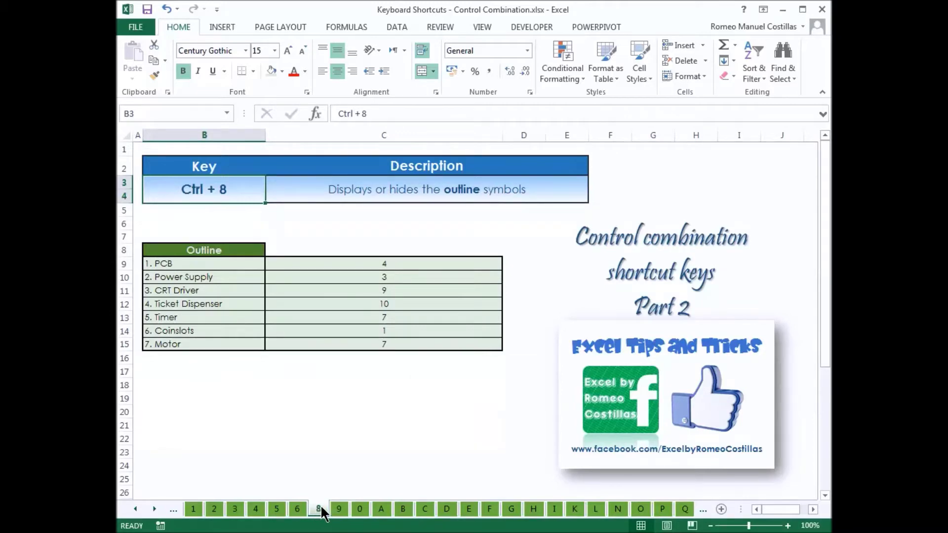
click(339, 509)
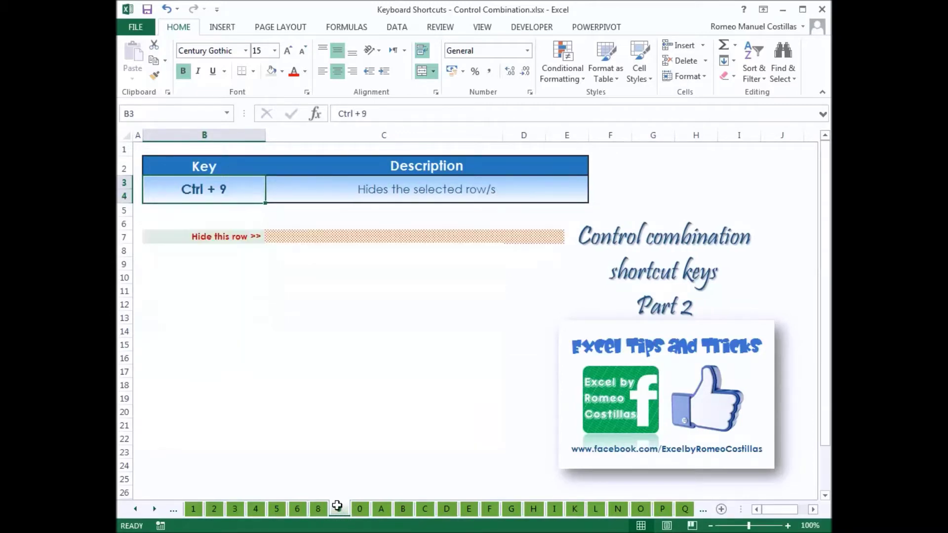
Hide row 7 on sheet 9 with Ctrl+9, then hide column B on sheet 0 with Ctrl+0.
click(352, 241)
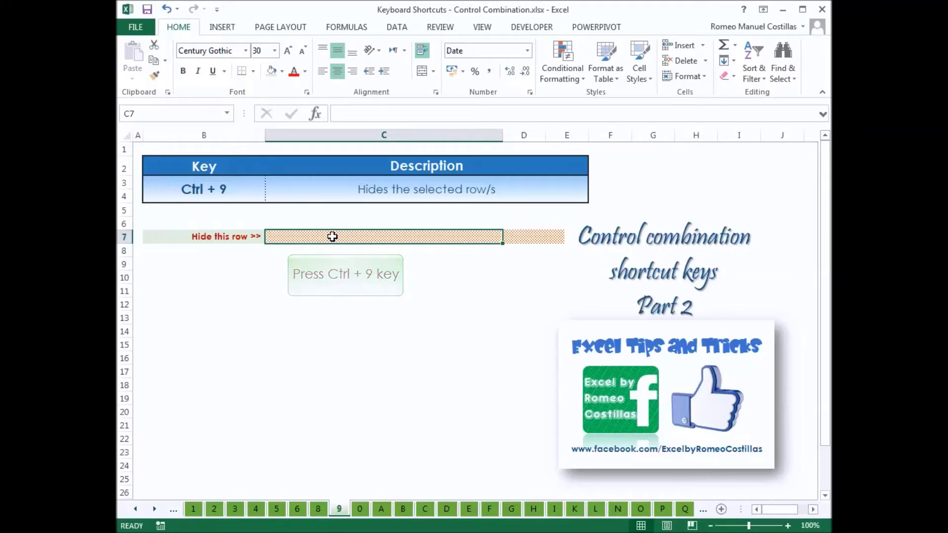
key(ctrl+9)
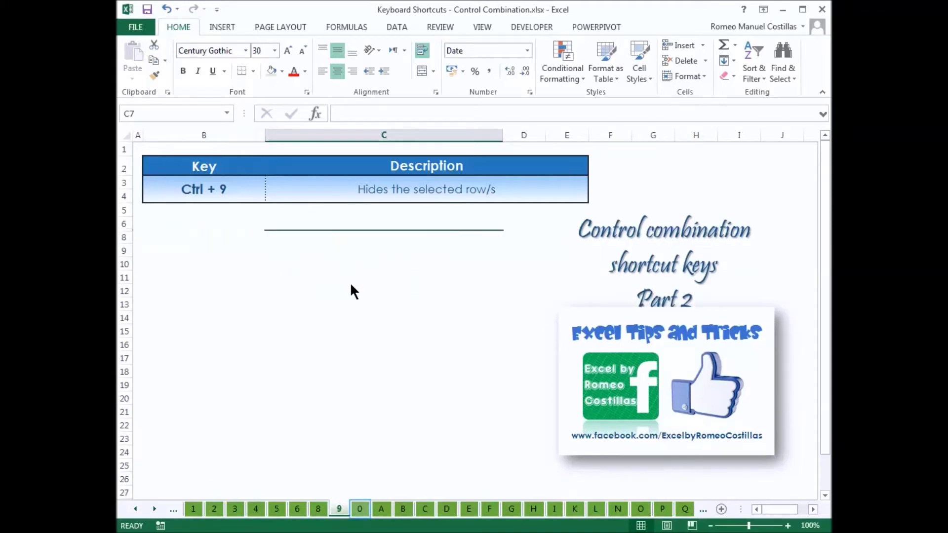
click(360, 508)
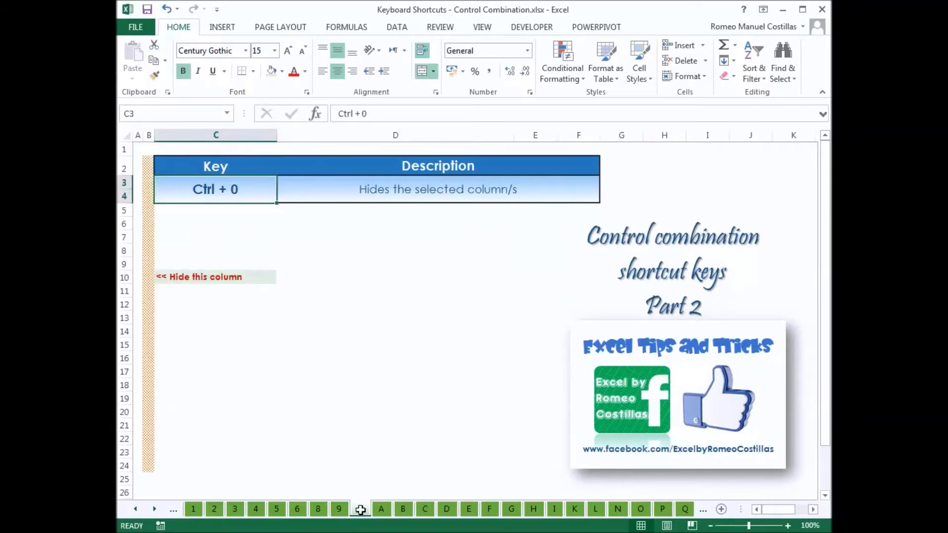
click(148, 279)
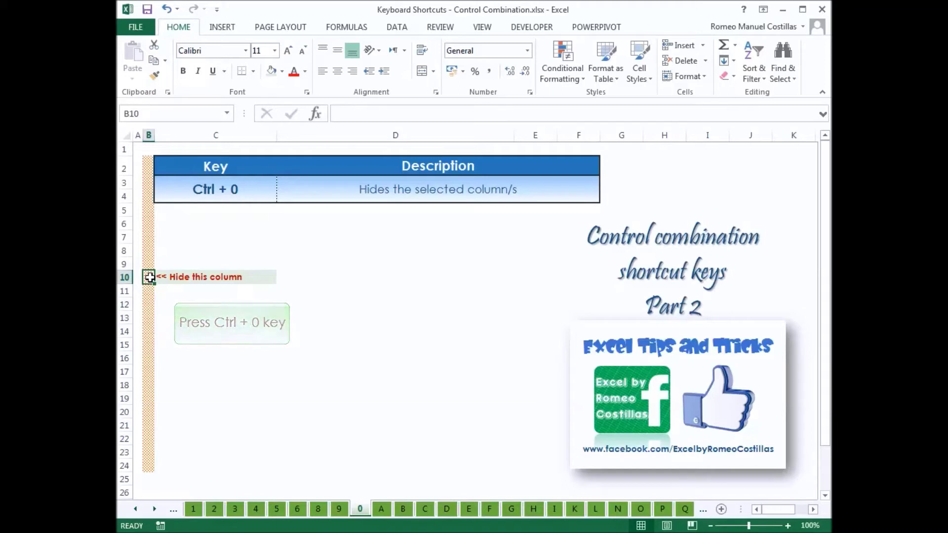
key(ctrl+0)
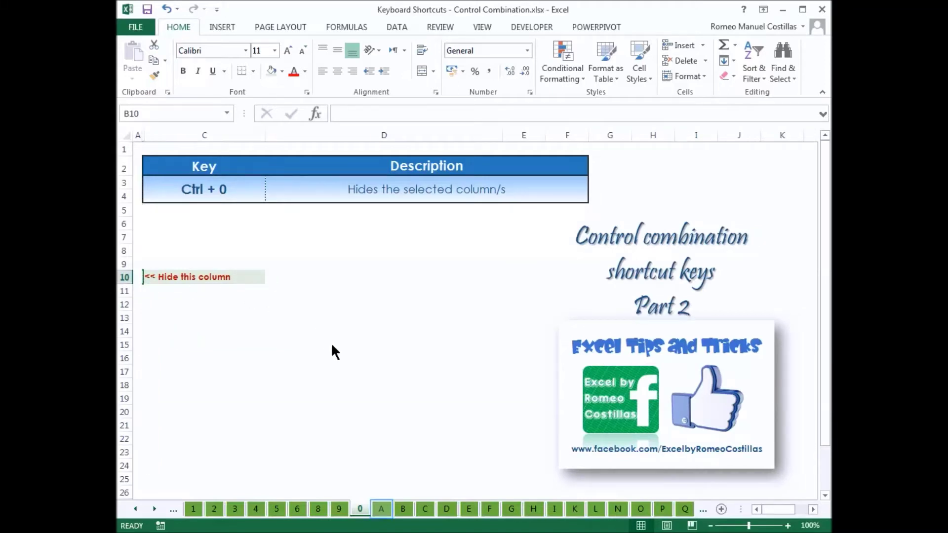
click(382, 508)
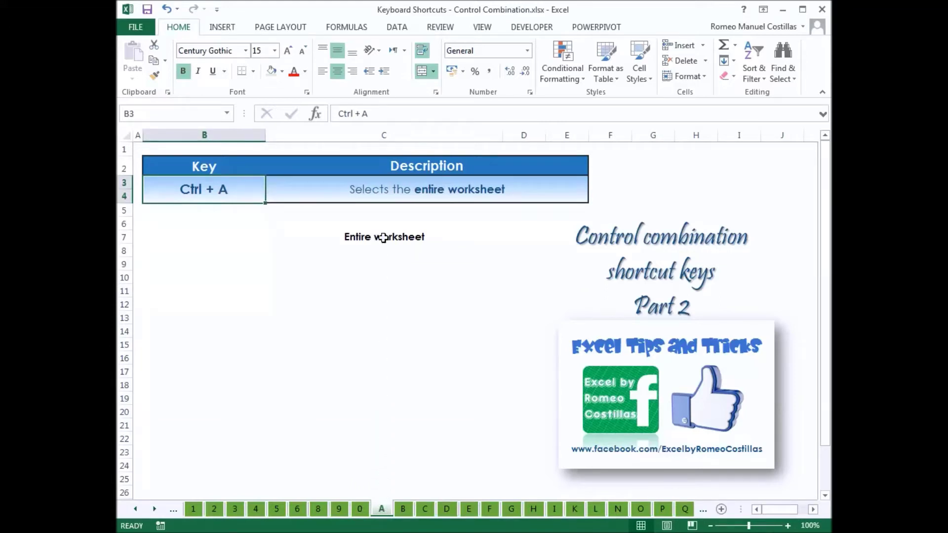
From the 'Entire worksheet' cell C7 on sheet A, select the whole worksheet with Ctrl+A.
click(384, 238)
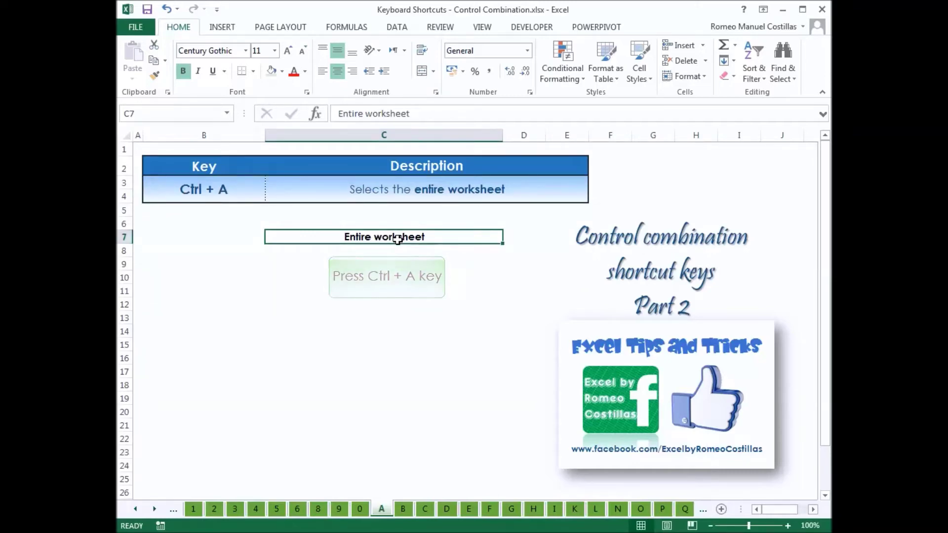
key(ctrl+a)
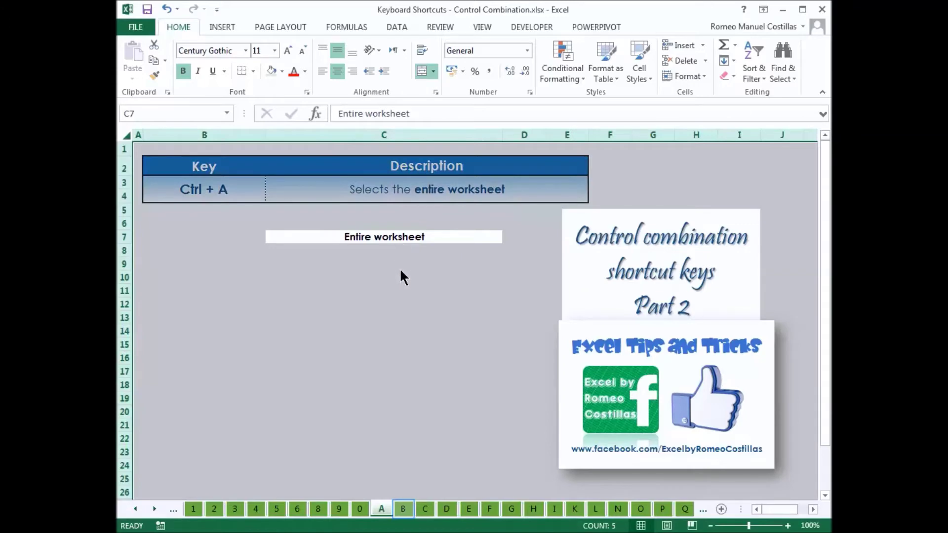
click(403, 509)
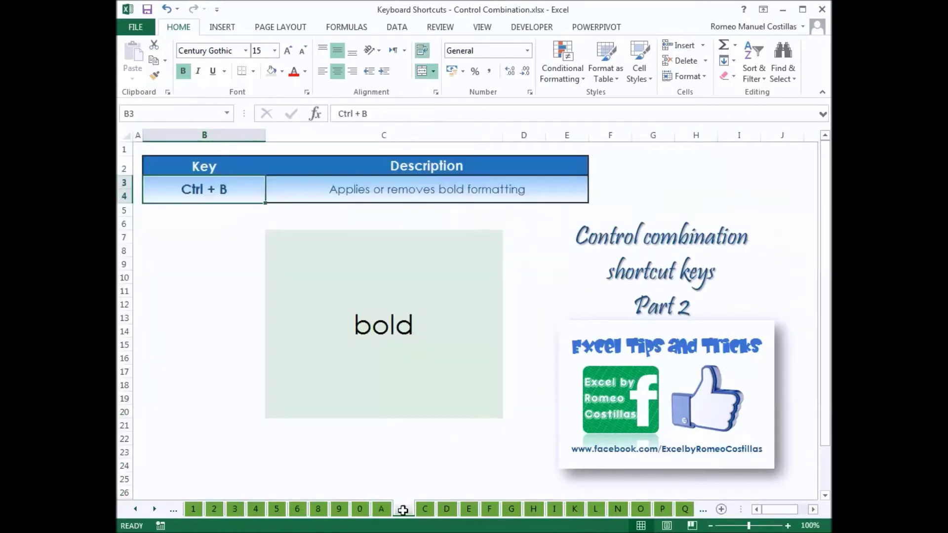
Bold the word 'bold' in C7 on sheet B with Ctrl+B, then unbold it.
click(379, 328)
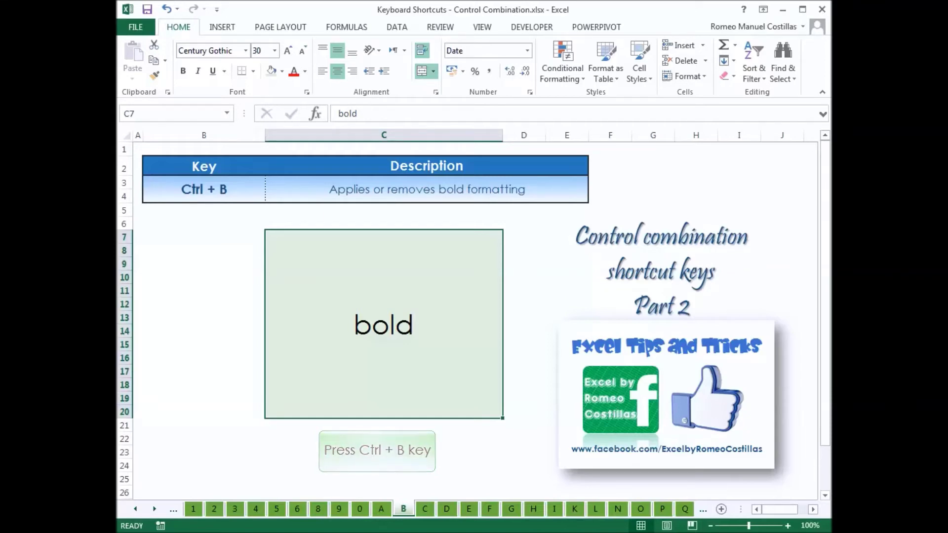
key(ctrl+b)
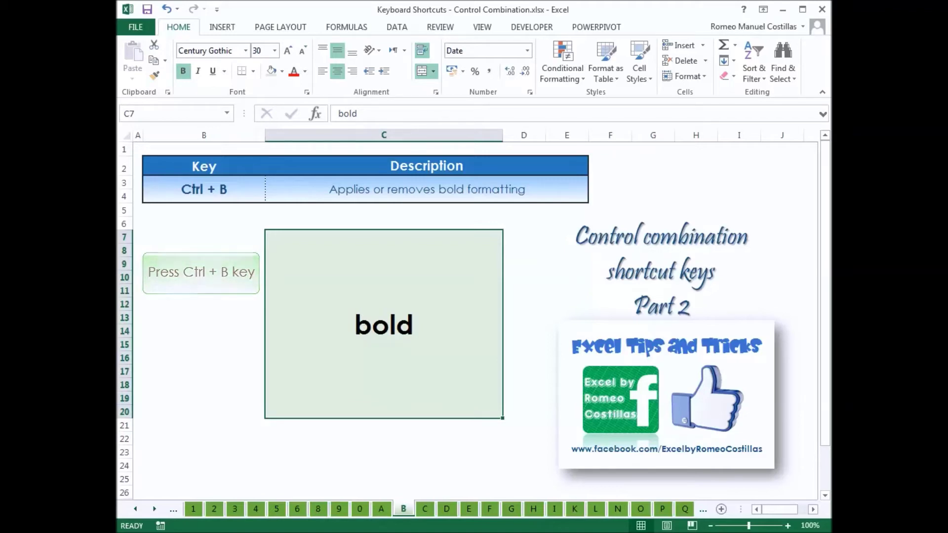
key(ctrl+b)
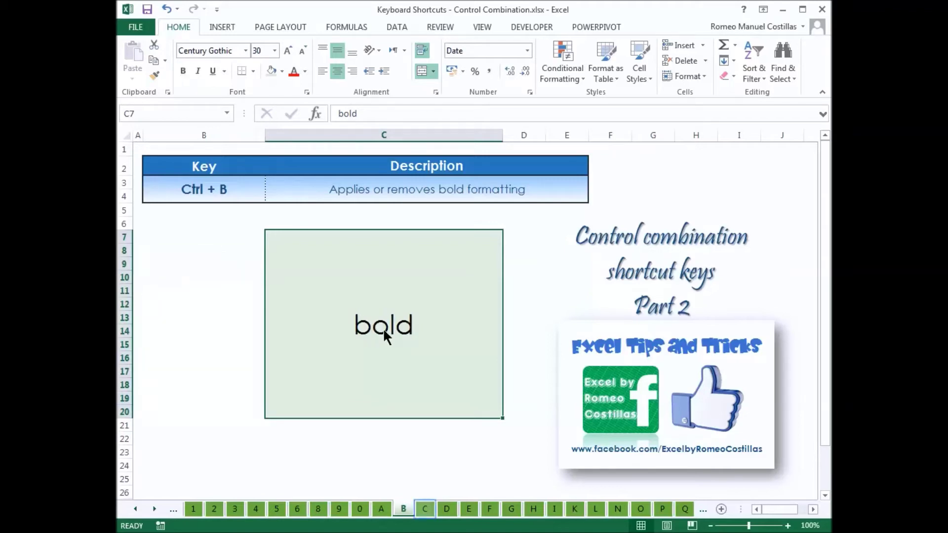
click(427, 509)
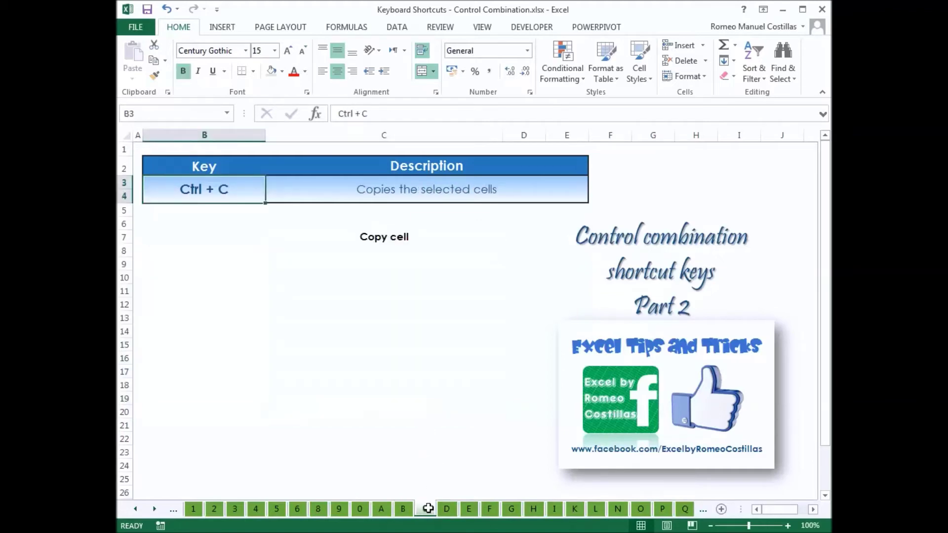
Copy cell C7 ('Copy cell') on sheet C to the clipboard with Ctrl+C.
click(386, 241)
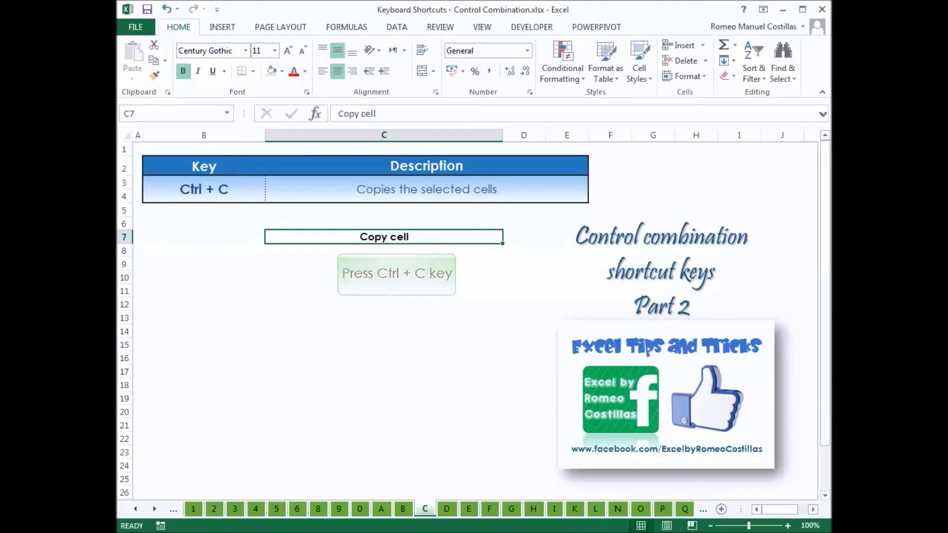
key(ctrl+c)
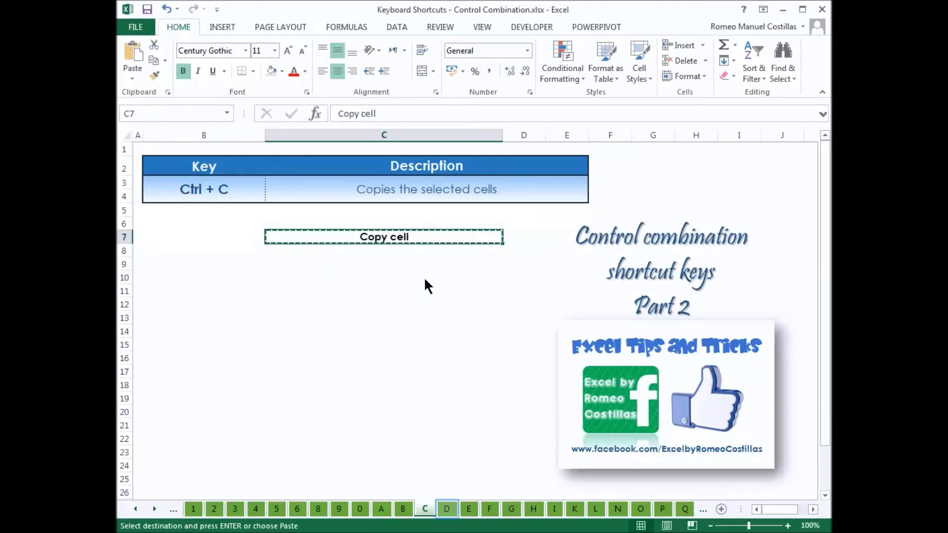
click(447, 509)
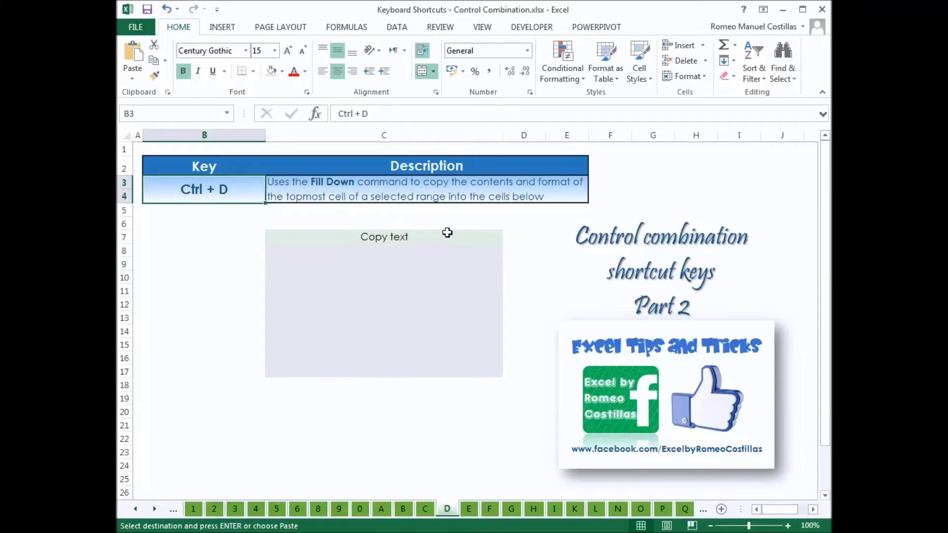
Select C7:C17 on the D sheet and fill 'Copy text' down with Ctrl+D.
drag(447, 232, 430, 368)
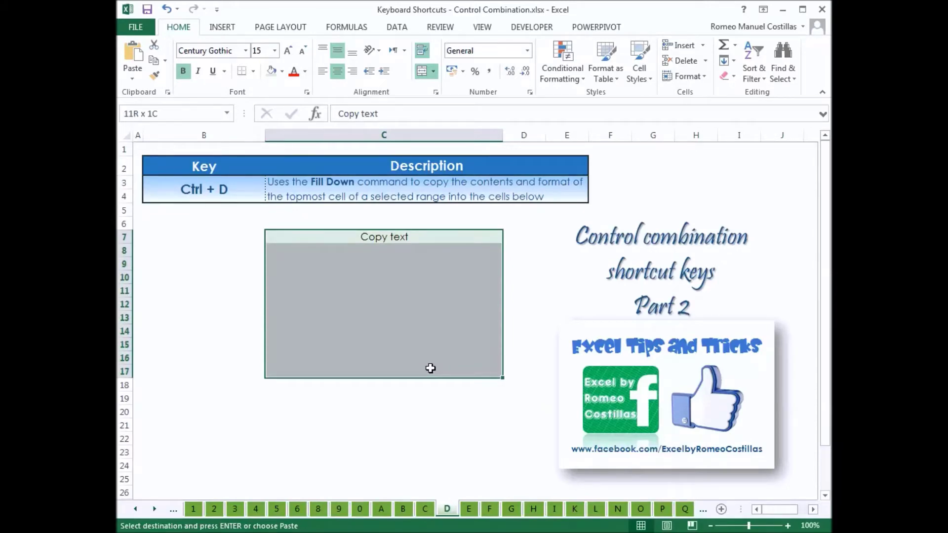
drag(431, 368, 430, 368)
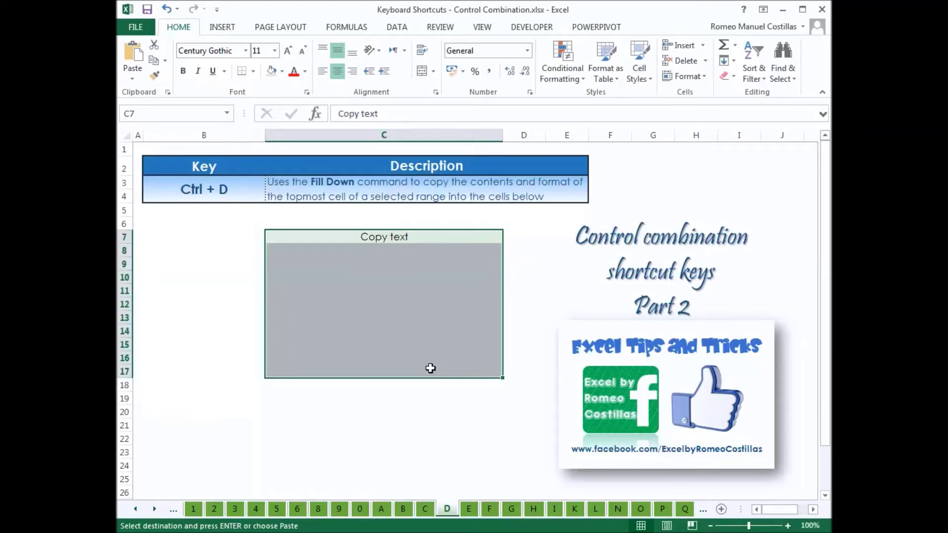
key(ctrl+d)
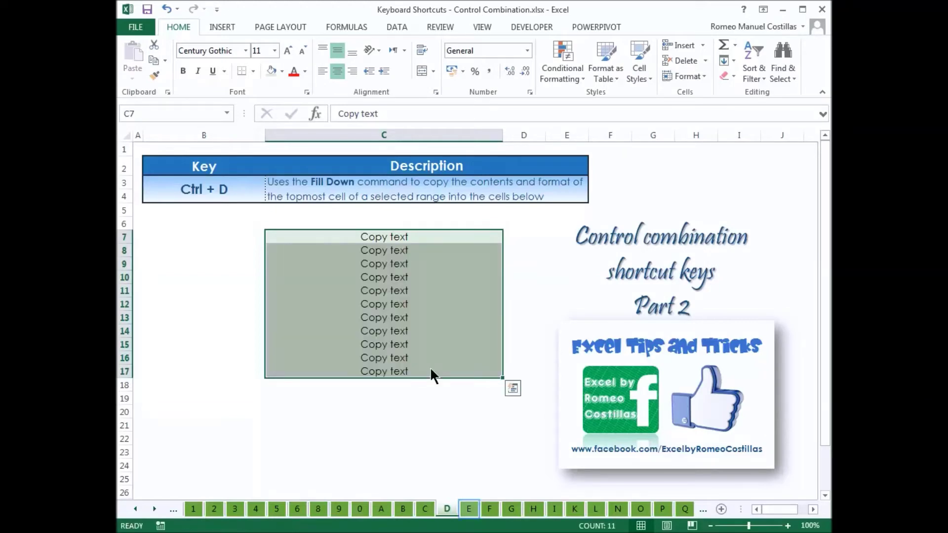
click(468, 508)
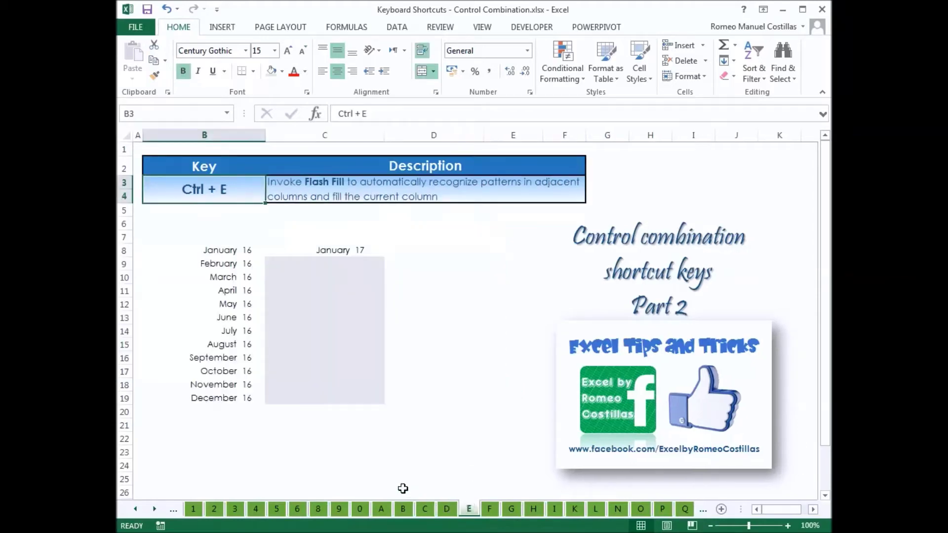
Flash Fill C9:C19 with February 17 through December 17 from the January 17 pattern.
click(324, 262)
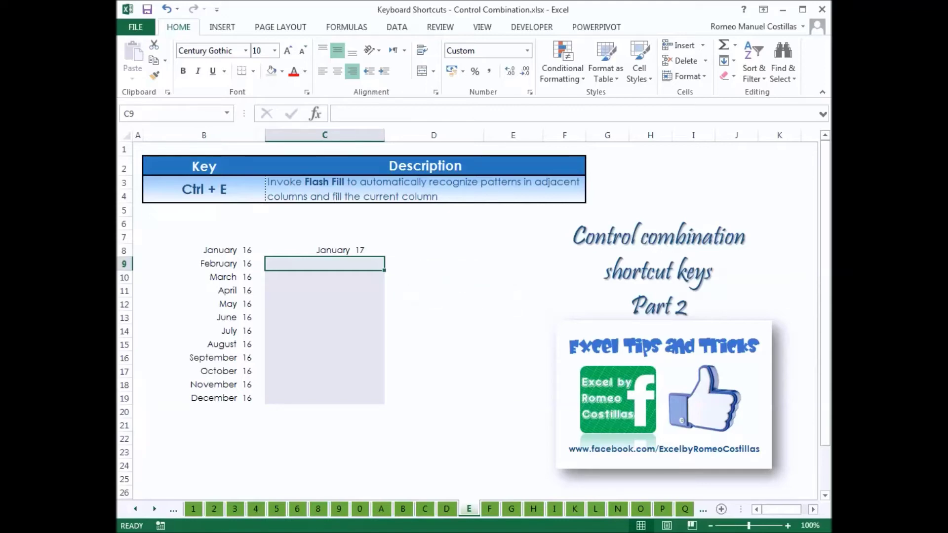
key(ctrl+e)
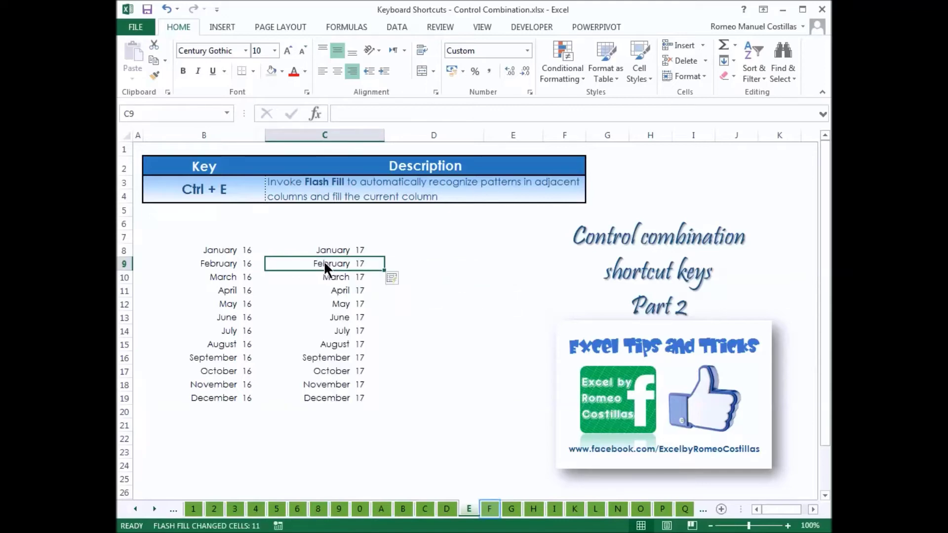
click(490, 509)
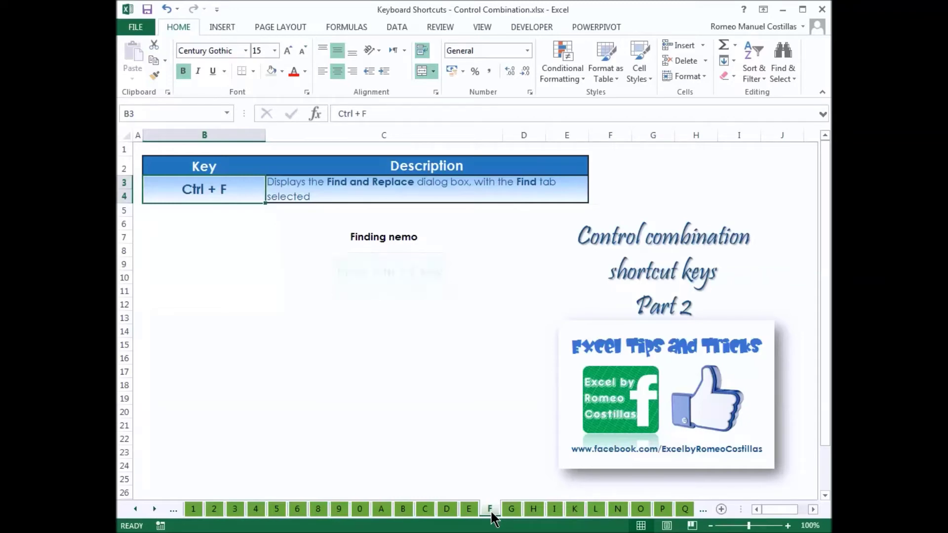
Search for 'Finding nemo', land on cell C7, and close the Find dialog.
key(ctrl+f)
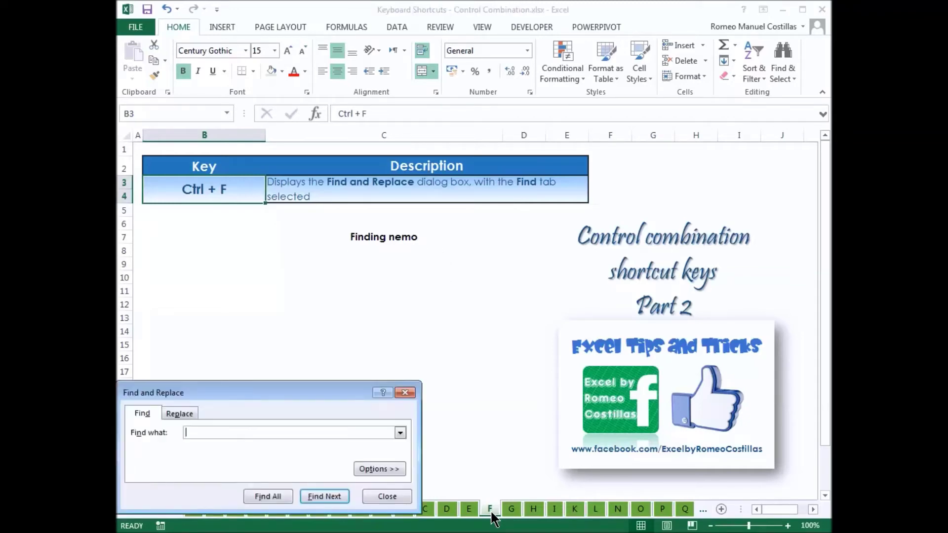
text(Finding nemo)
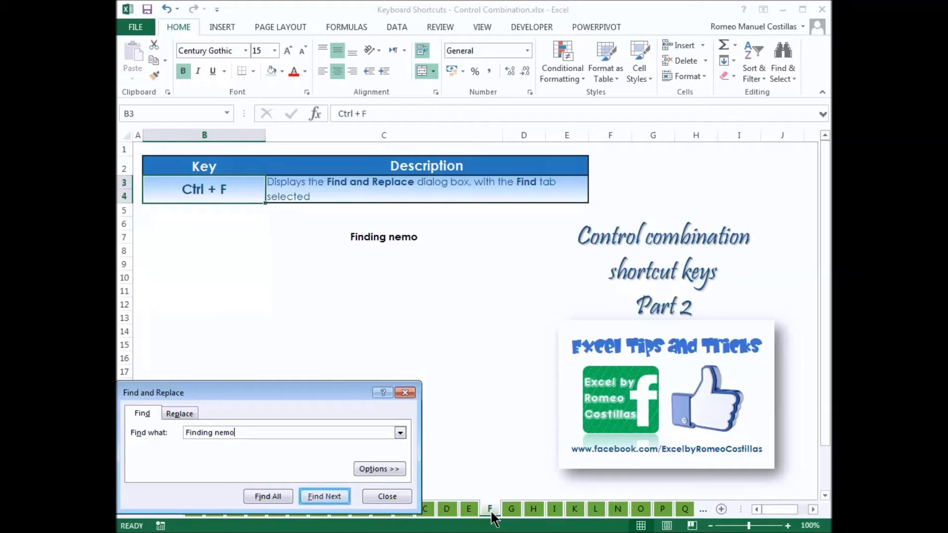
click(327, 494)
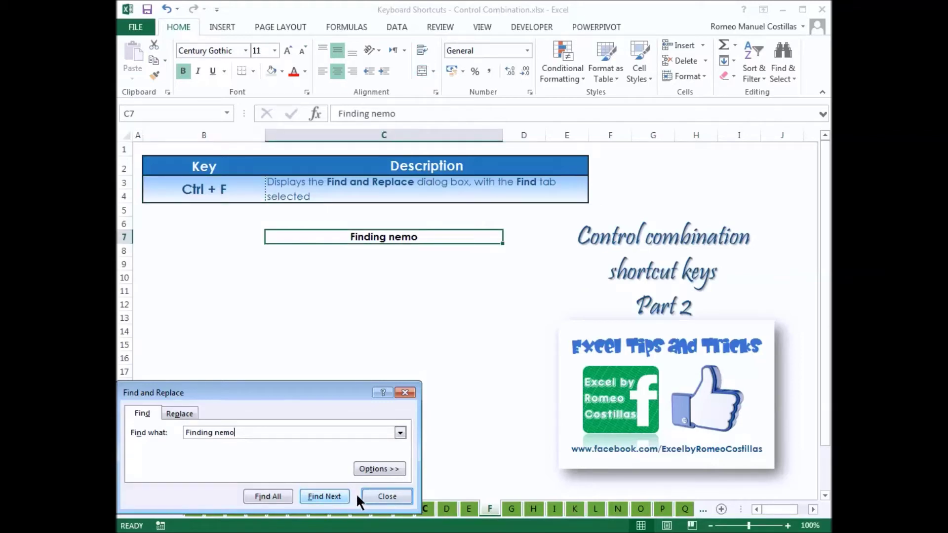
click(371, 496)
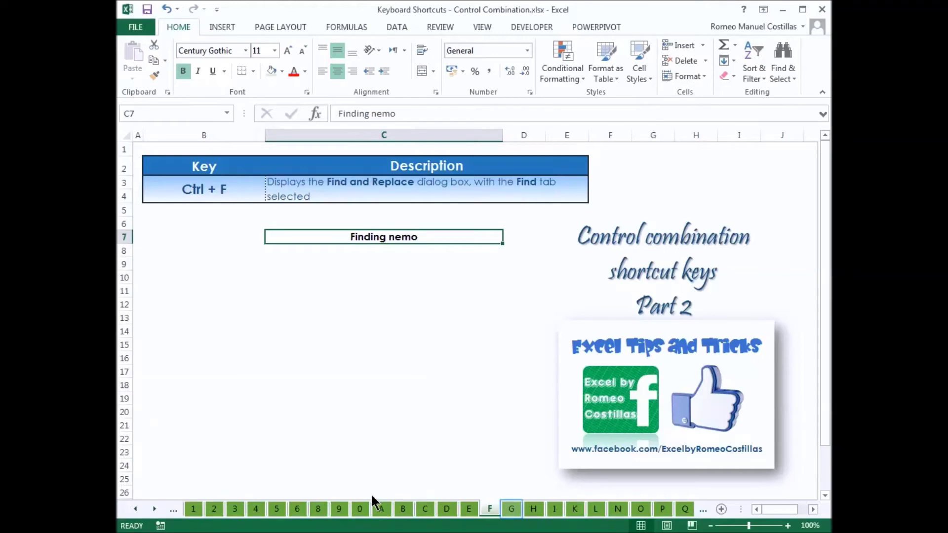
On the G sheet, use Go To to jump to the named cell Go_To at C7.
click(511, 509)
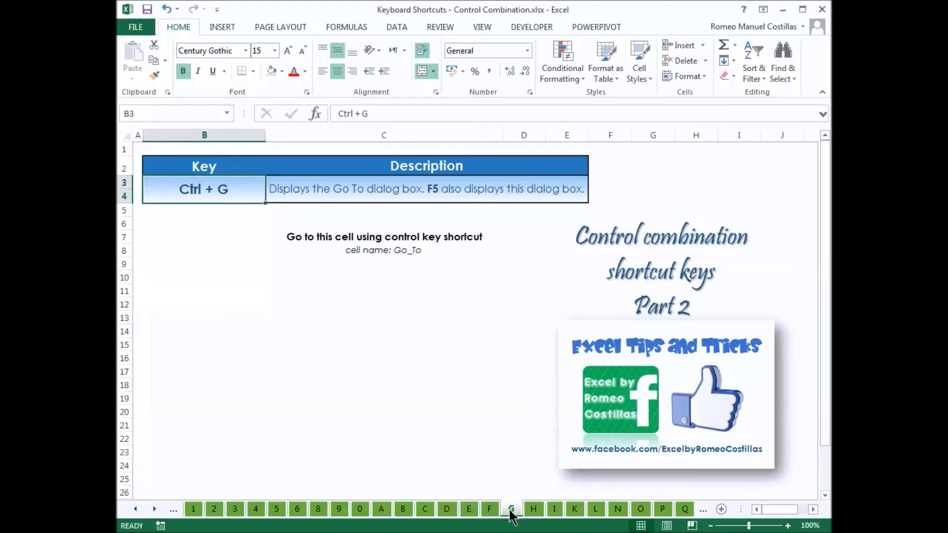
key(ctrl+g)
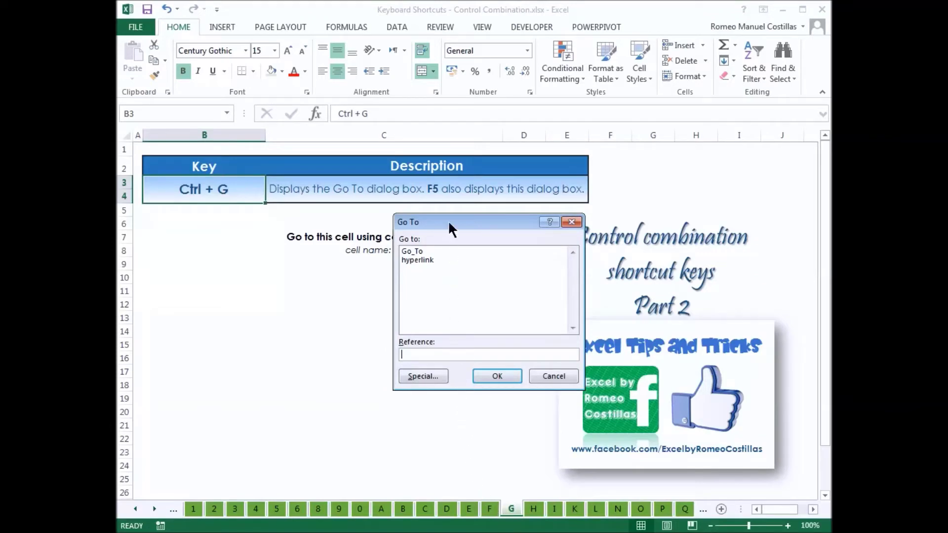
drag(445, 221, 346, 268)
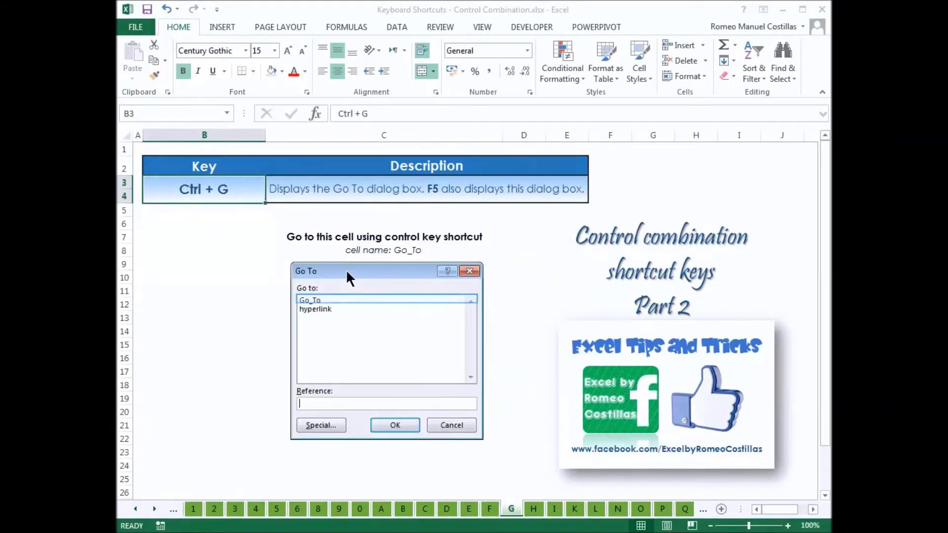
click(317, 300)
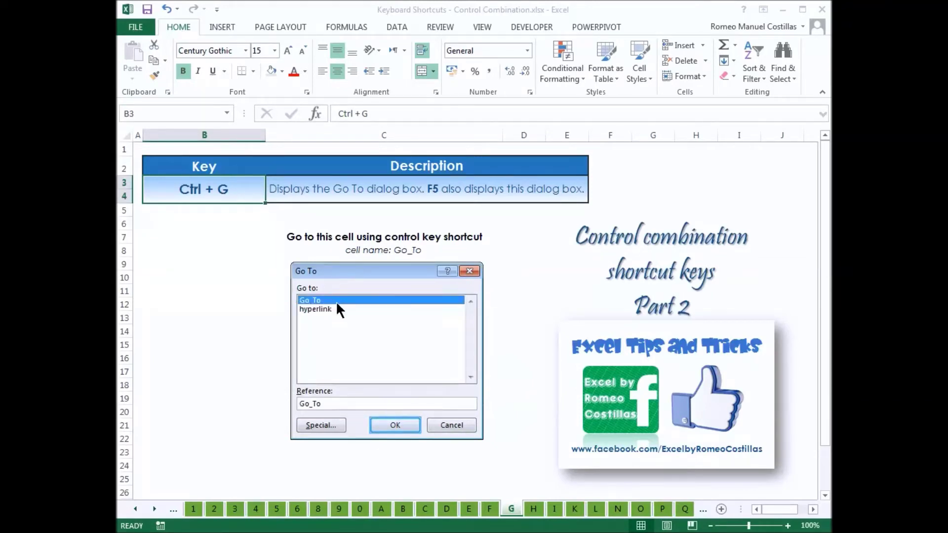
click(388, 425)
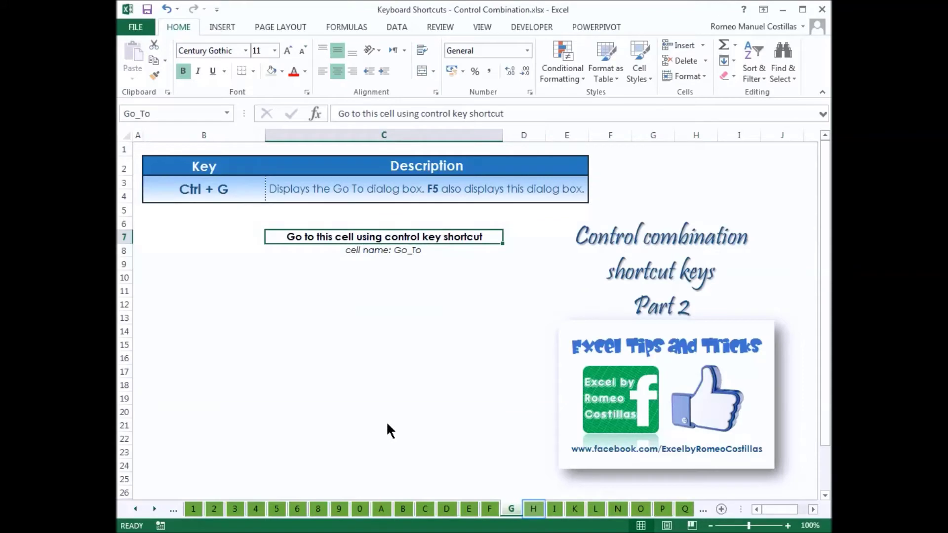
click(533, 508)
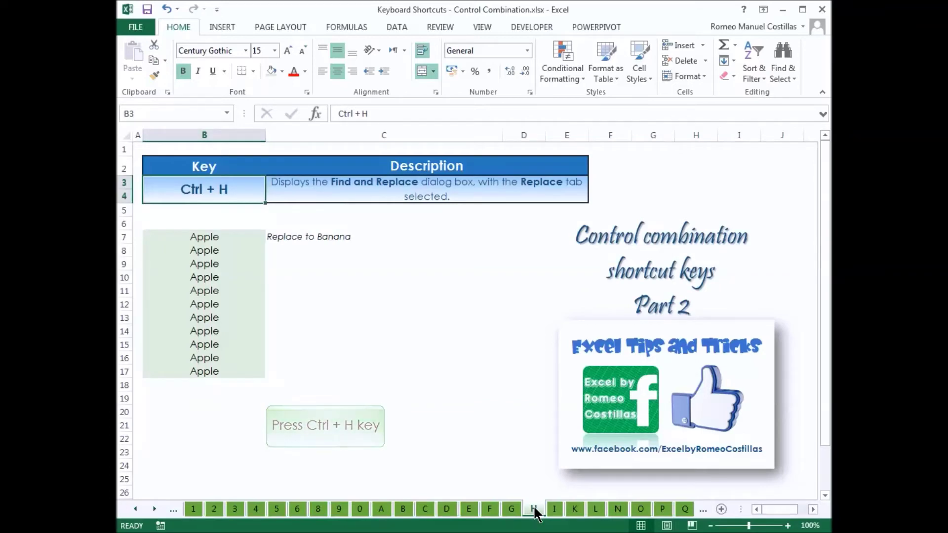
Replace all 11 occurrences of Apple with Banana using Replace All, then close the dialog.
key(ctrl+h)
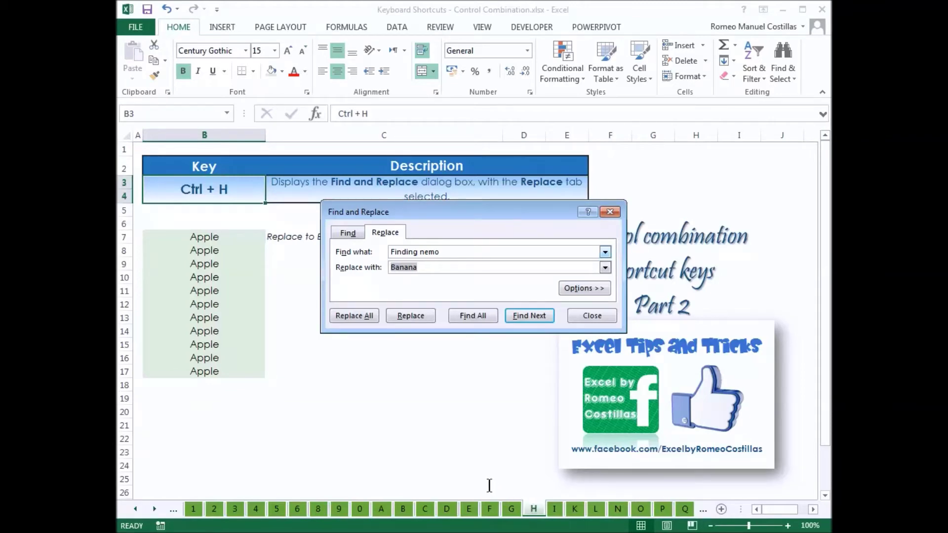
triple_click(445, 254)
text(Apple)
key(Tab)
text(Banana)
key(alt+a)
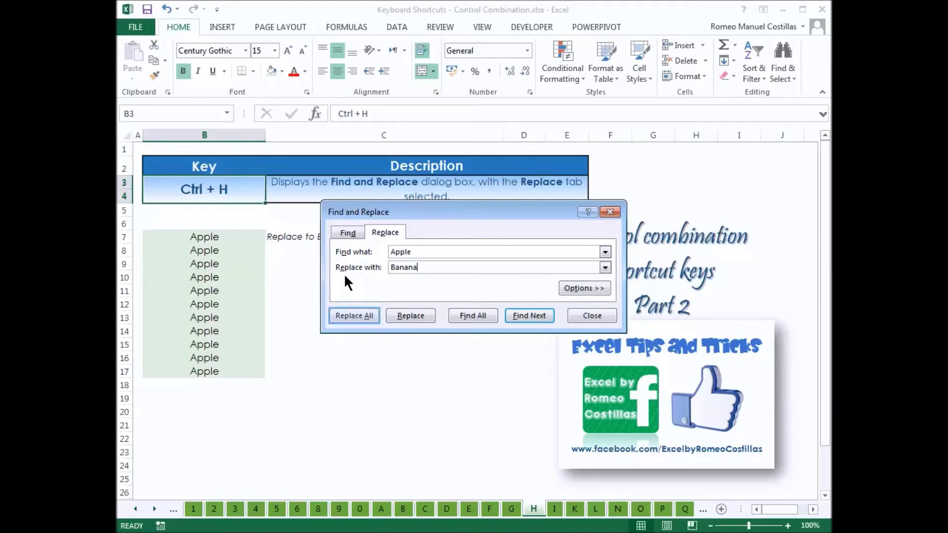
click(349, 317)
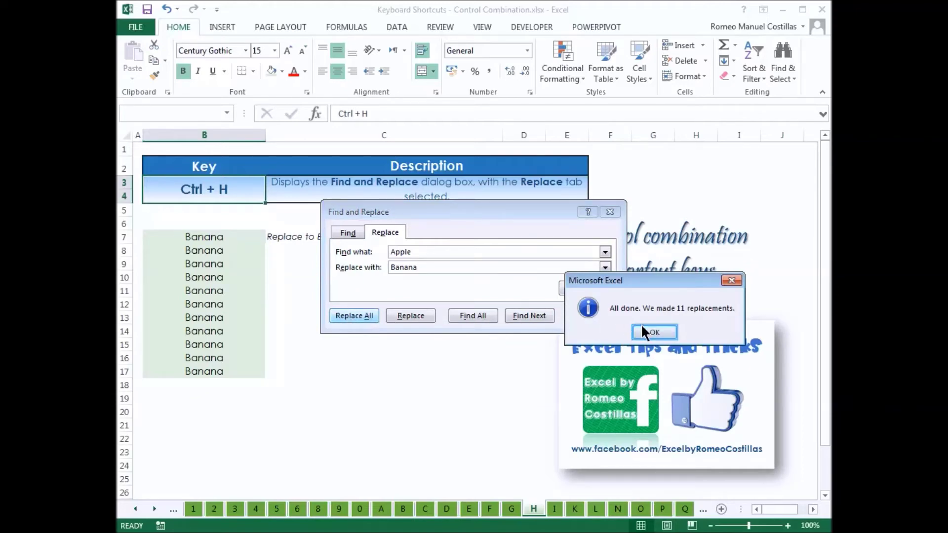
click(654, 332)
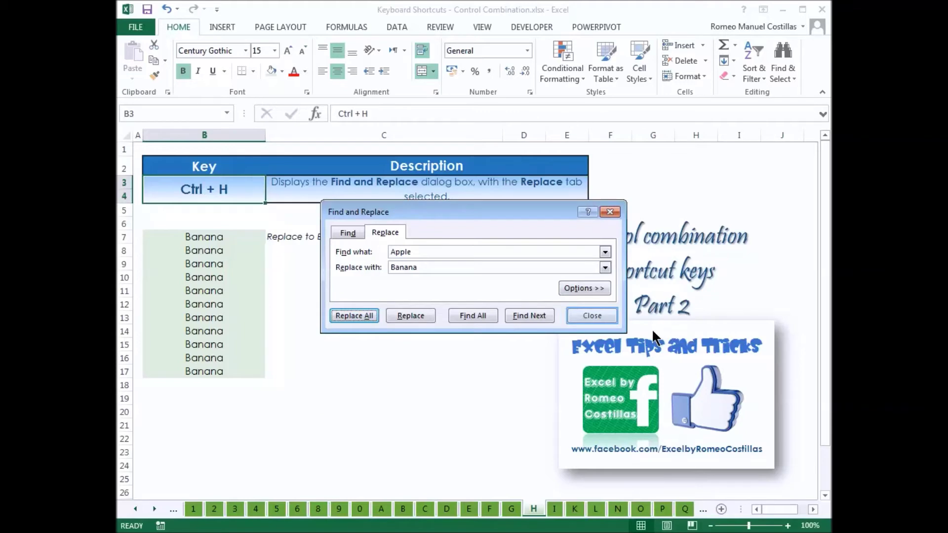
click(603, 318)
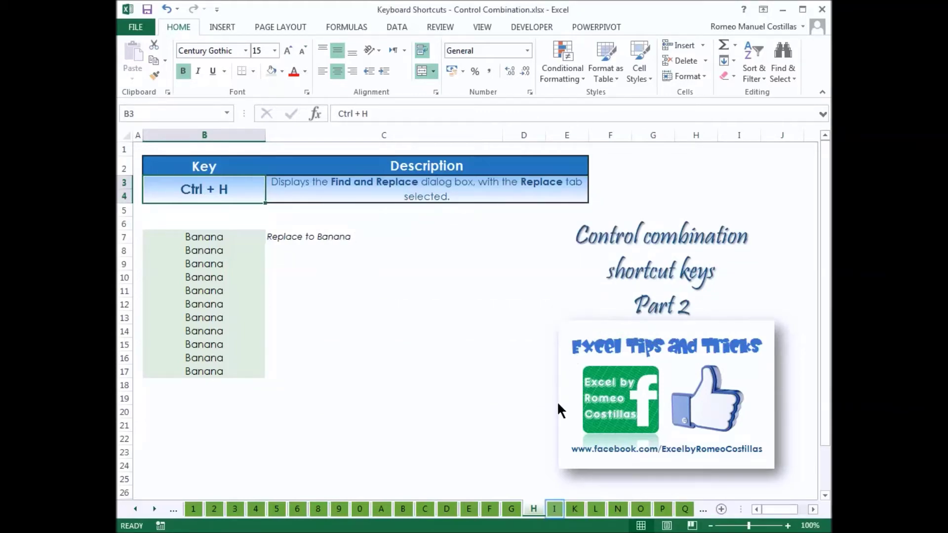
click(553, 509)
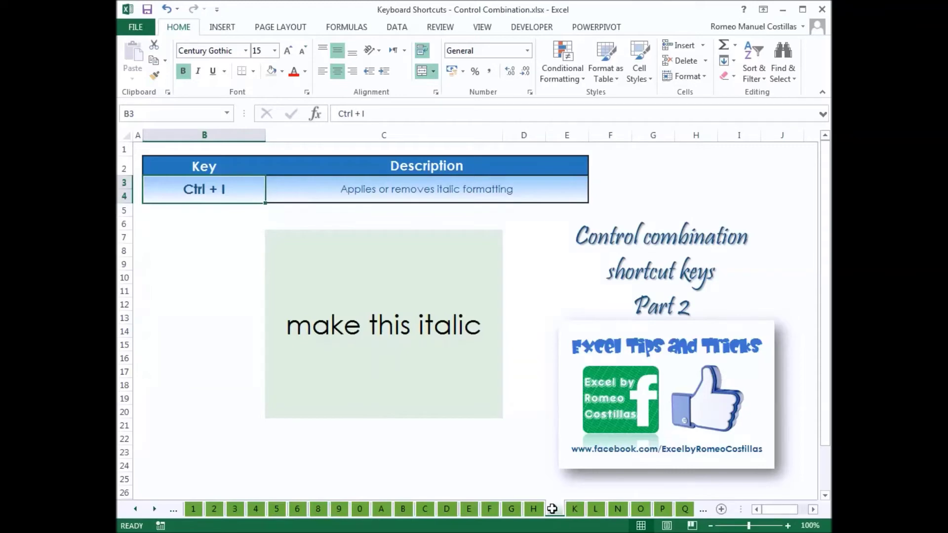
Toggle italics on the 'make this italic' text in C7 with Ctrl+I, then off again.
click(398, 332)
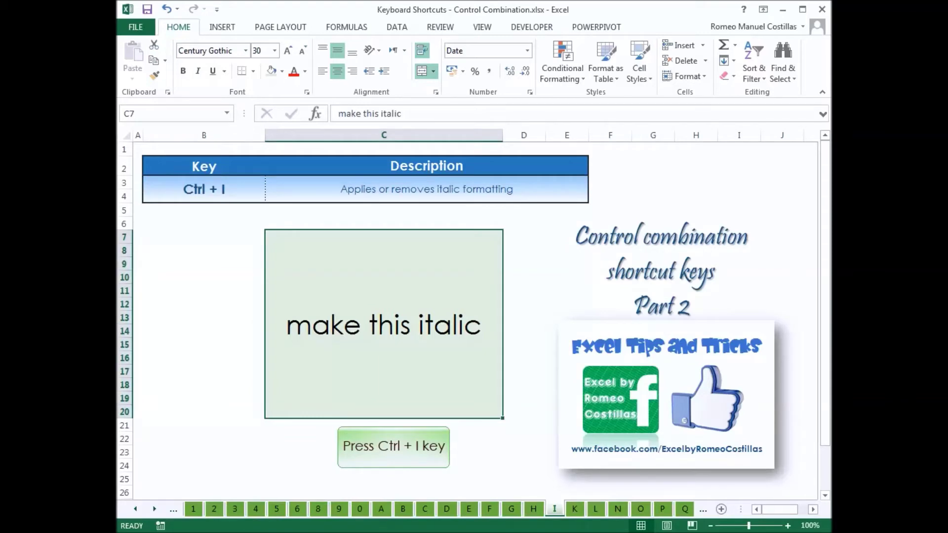
key(ctrl+i)
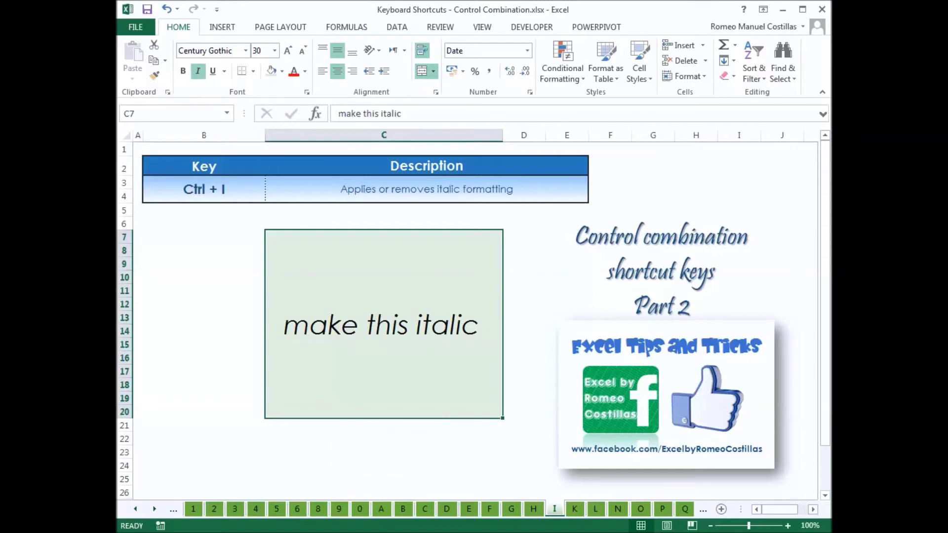
key(ctrl+i)
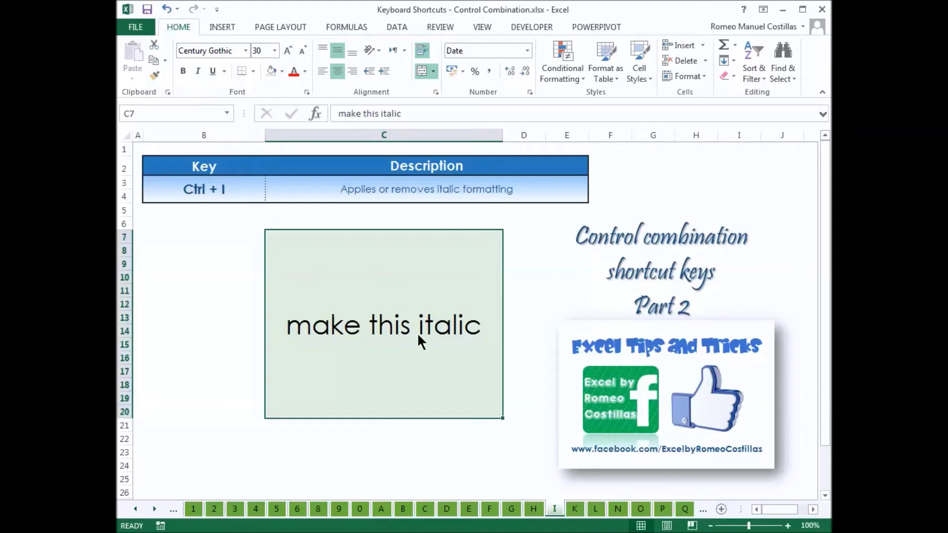
click(574, 508)
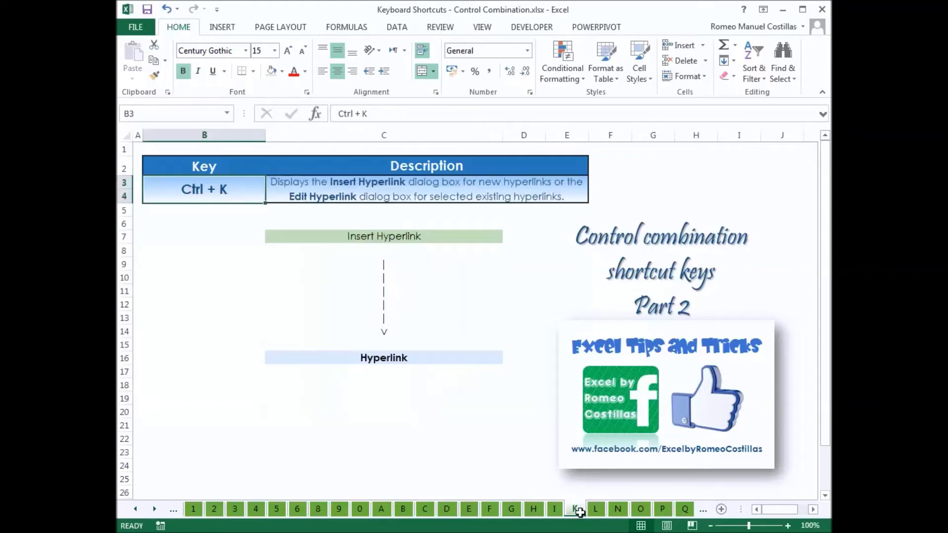
Link C7's Insert Hyperlink text to the 'hyperlink' defined name and follow it to C16.
click(382, 237)
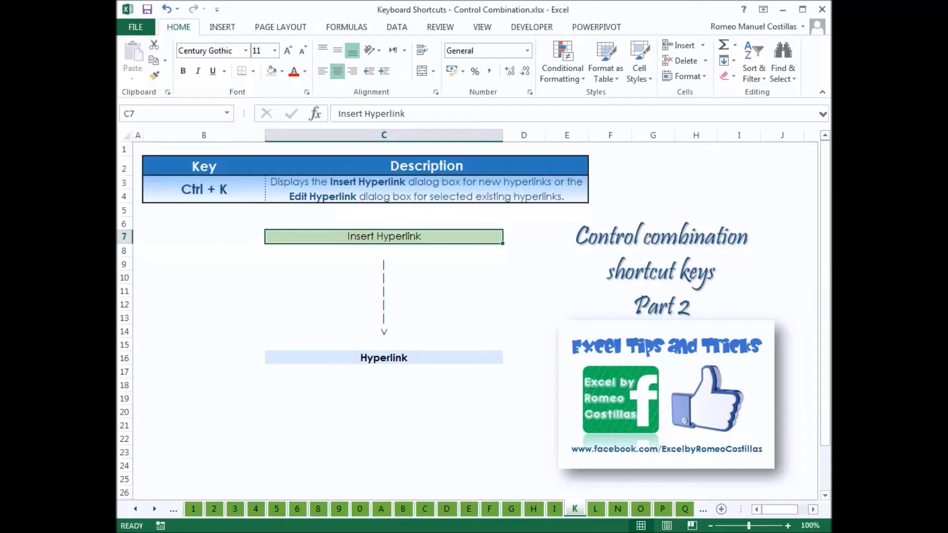
key(ctrl+k)
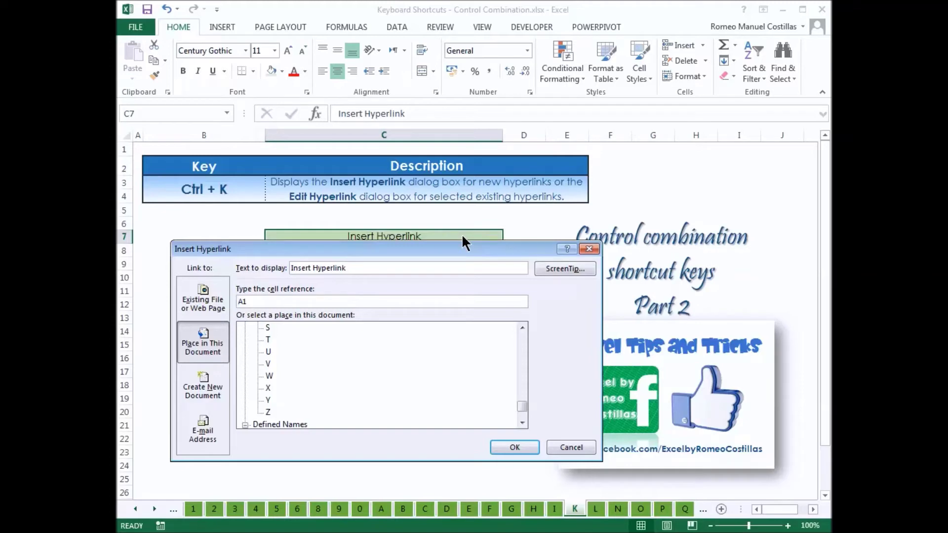
drag(451, 248, 659, 308)
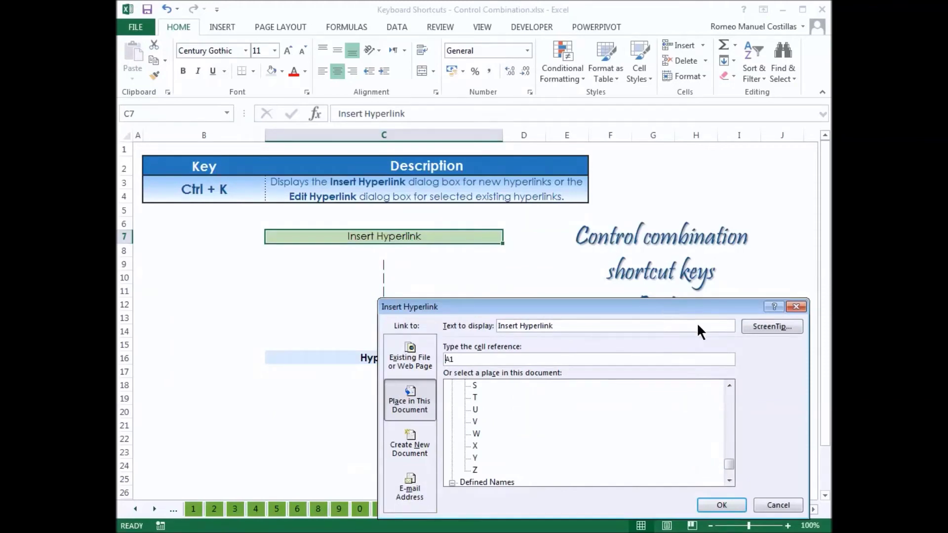
drag(727, 460, 727, 471)
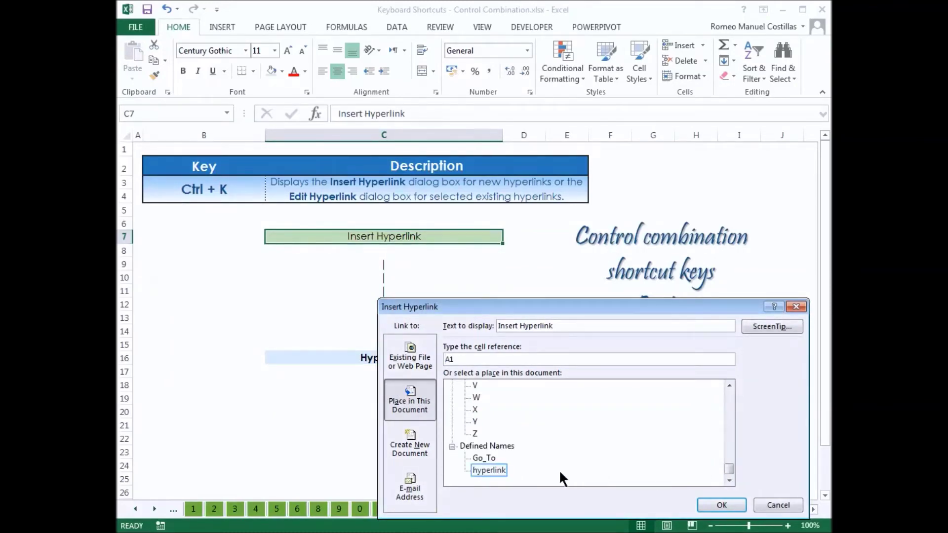
click(498, 470)
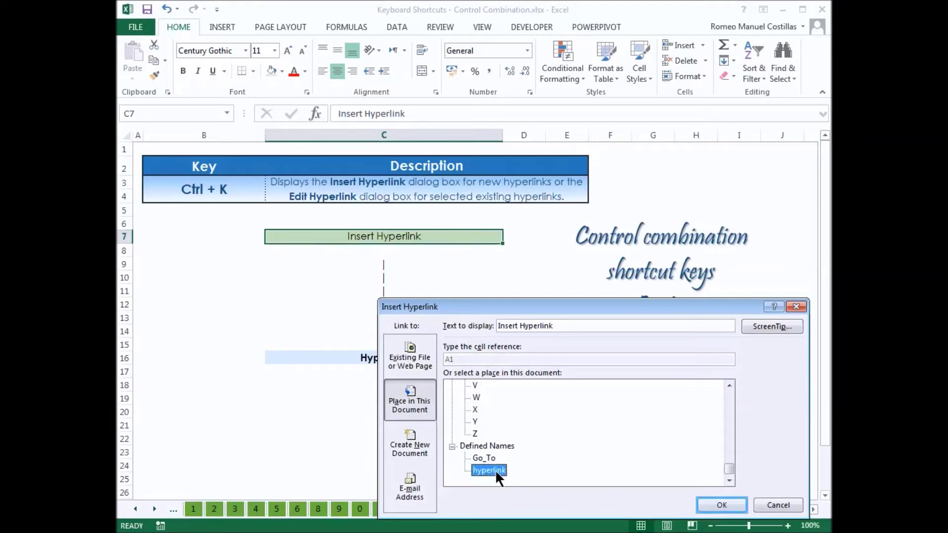
click(721, 504)
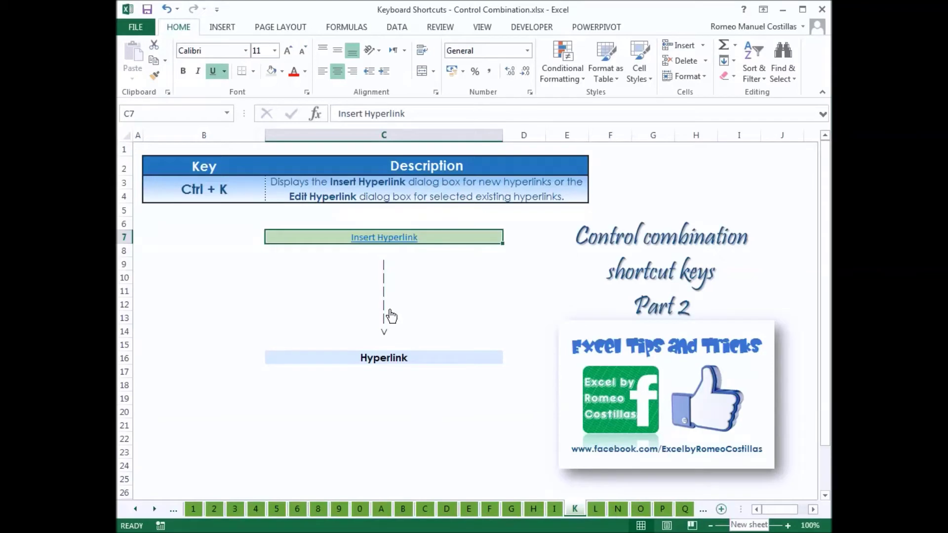
click(384, 238)
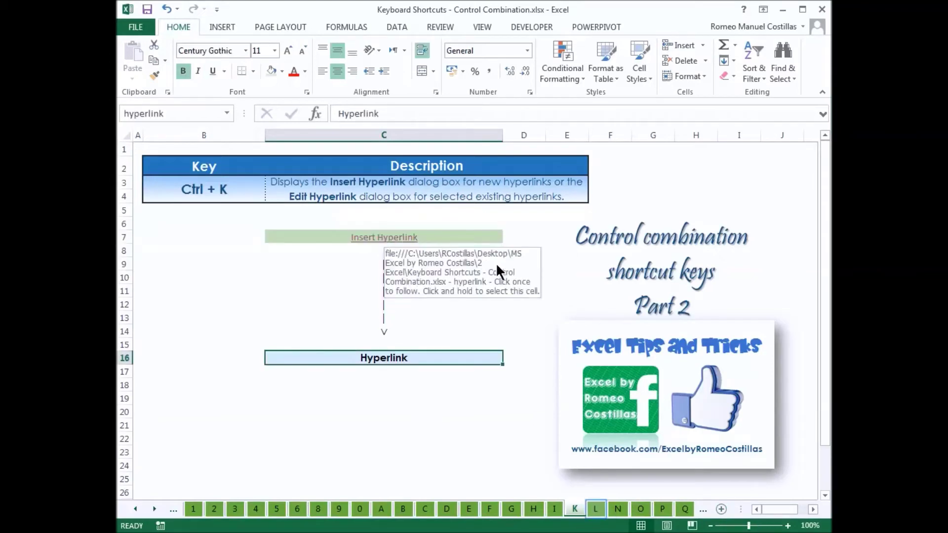
click(597, 509)
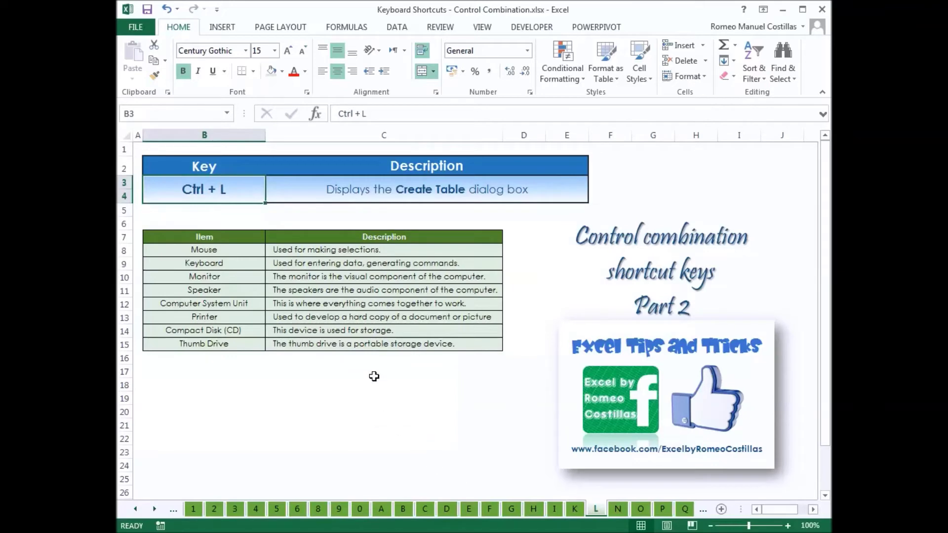
Convert the Item/Description list B7:C15 into table Table1 with headers via Ctrl+L.
click(362, 288)
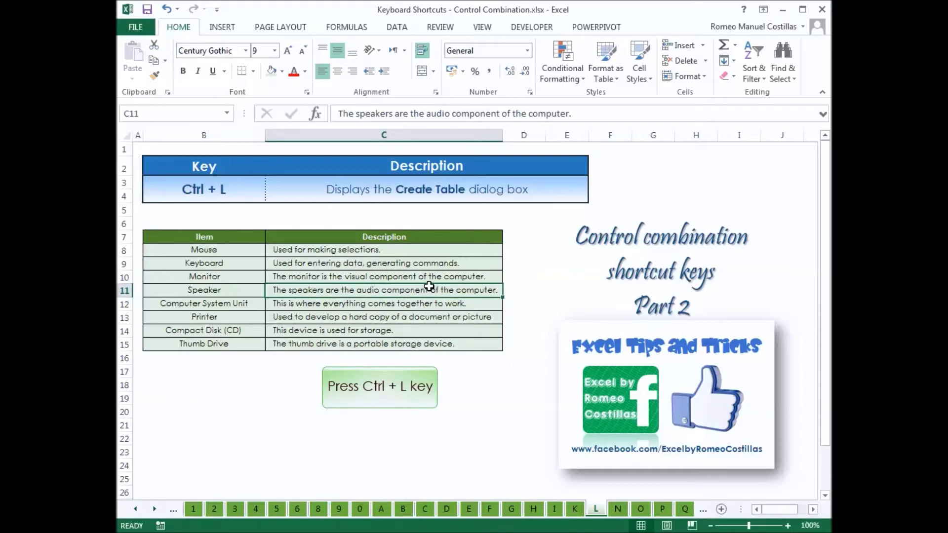
key(ctrl+l)
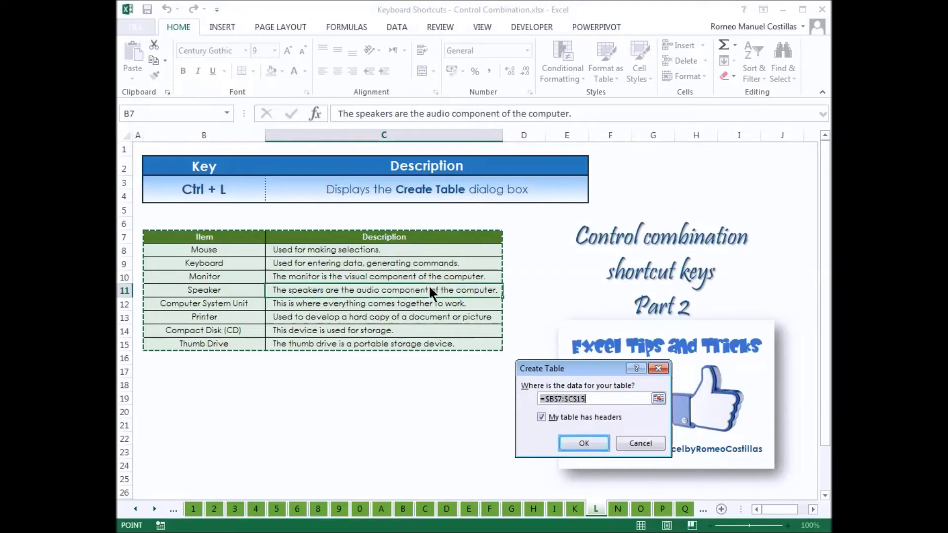
click(584, 443)
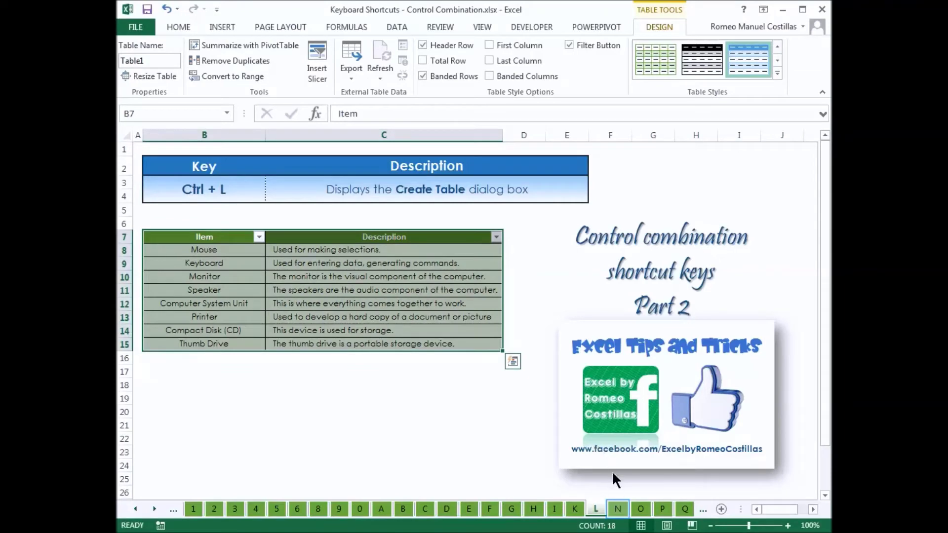
click(617, 509)
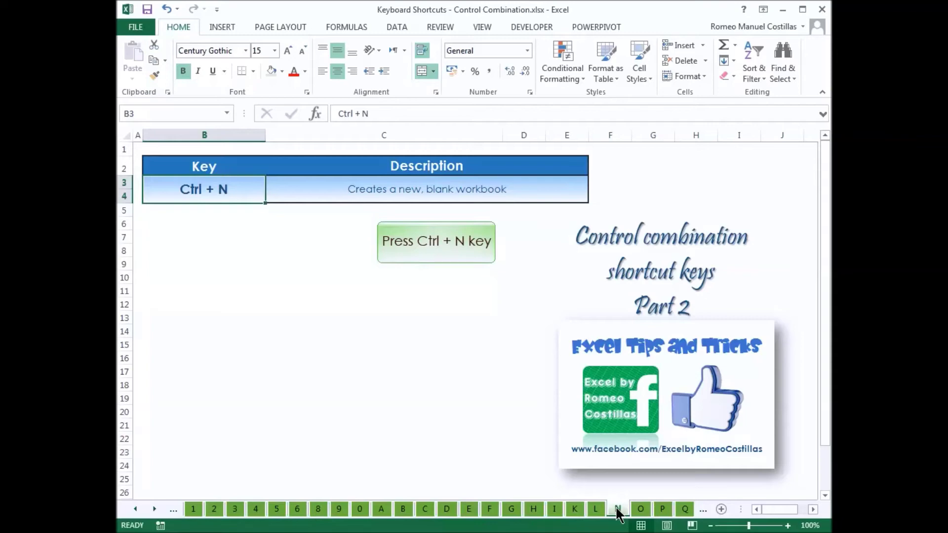
Create blank workbook Book2 with Ctrl+N, then close it.
key(ctrl+n)
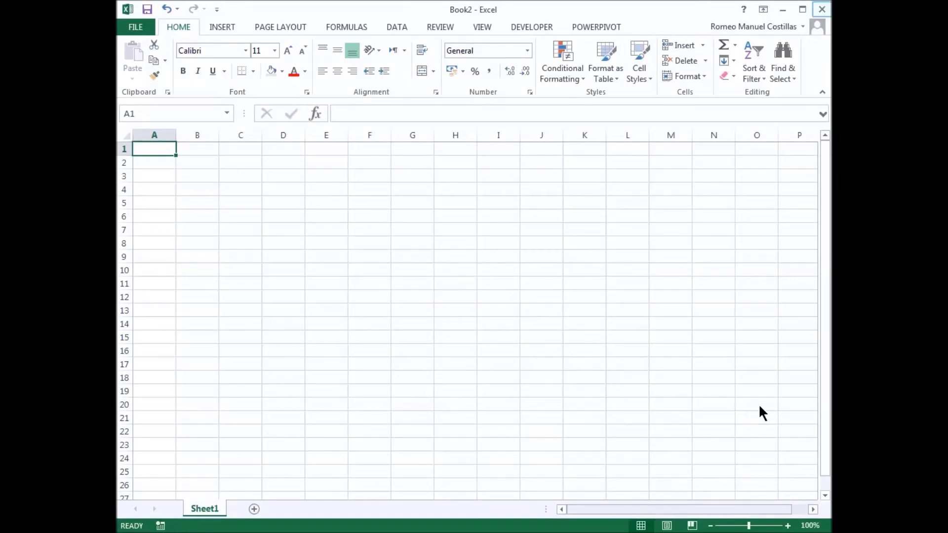
click(822, 10)
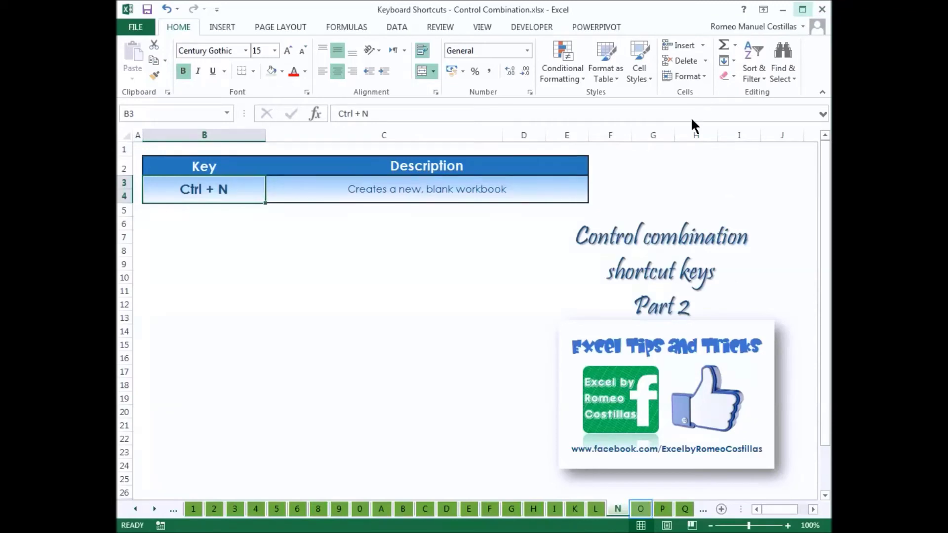
click(640, 509)
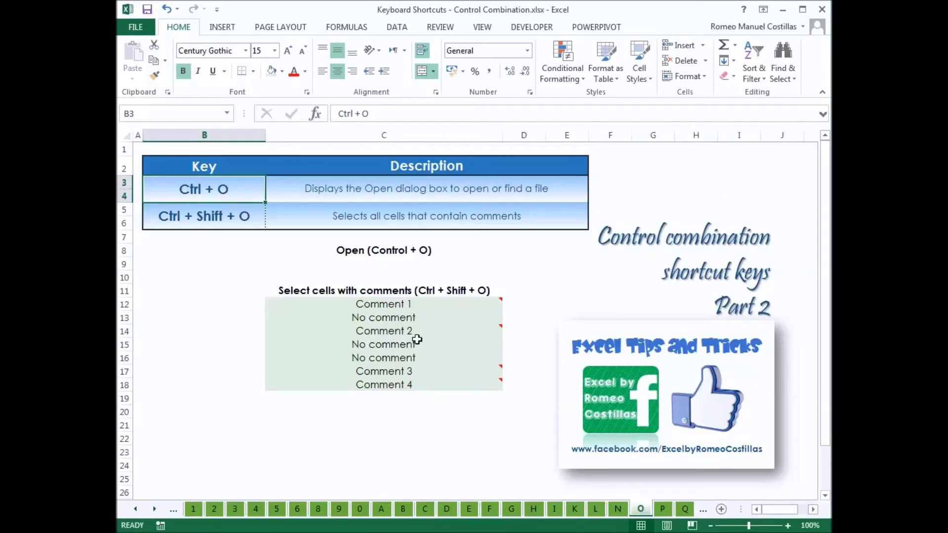
From the Open (Control + O) cell, bring up the Open screen, then dismiss it.
click(409, 250)
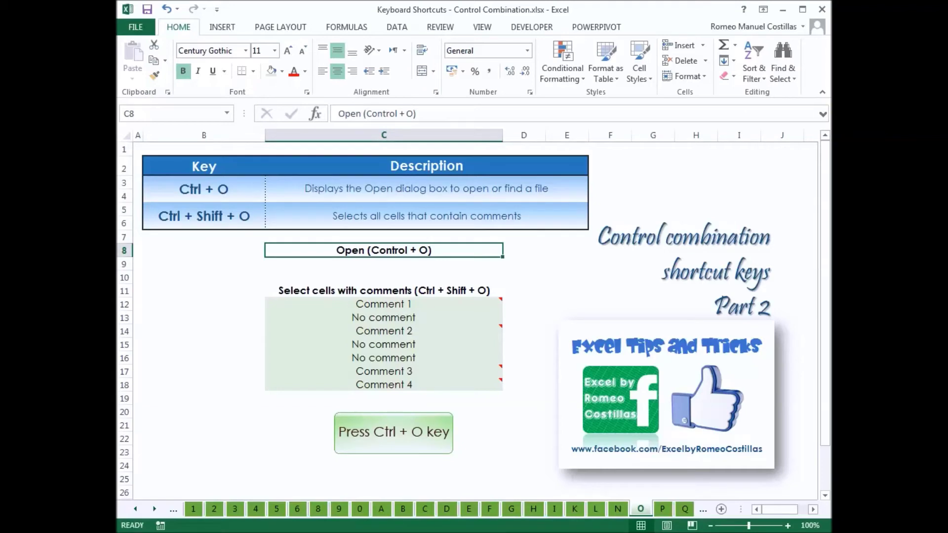
key(ctrl+o)
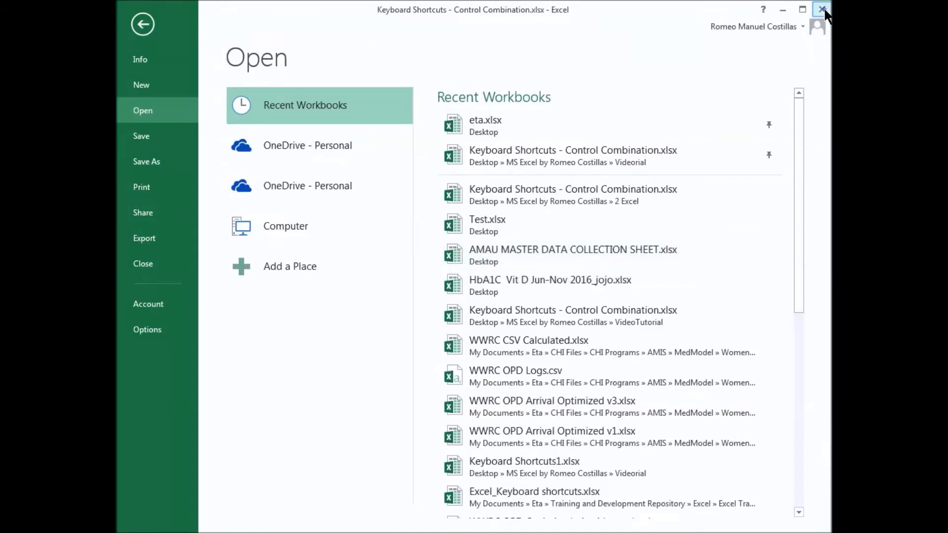
key(Escape)
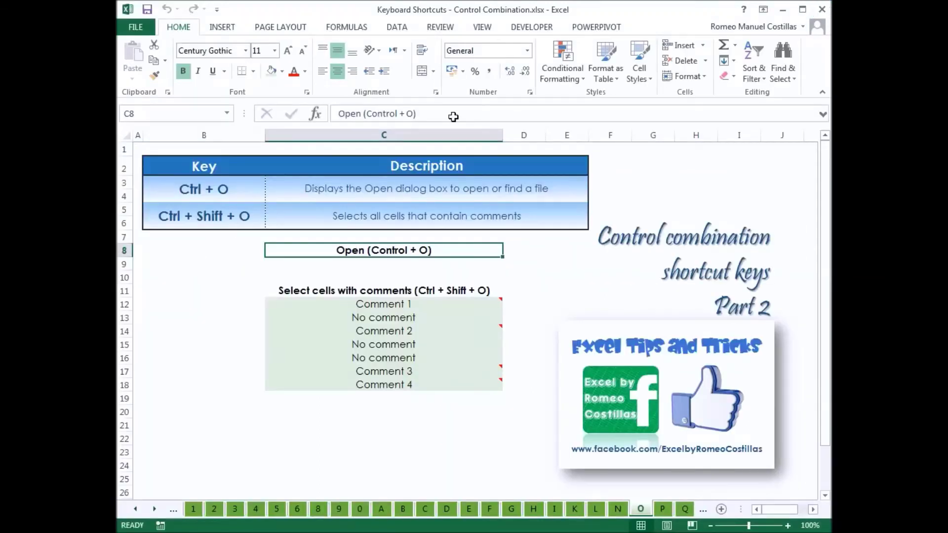
Select all four commented cells on sheet O with Ctrl+Shift+O.
click(391, 292)
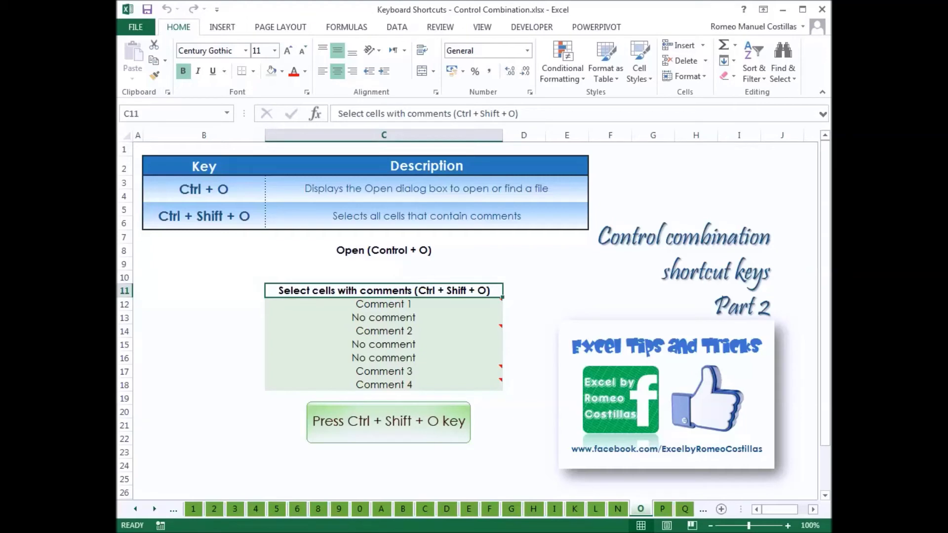
key(ctrl+shift+o)
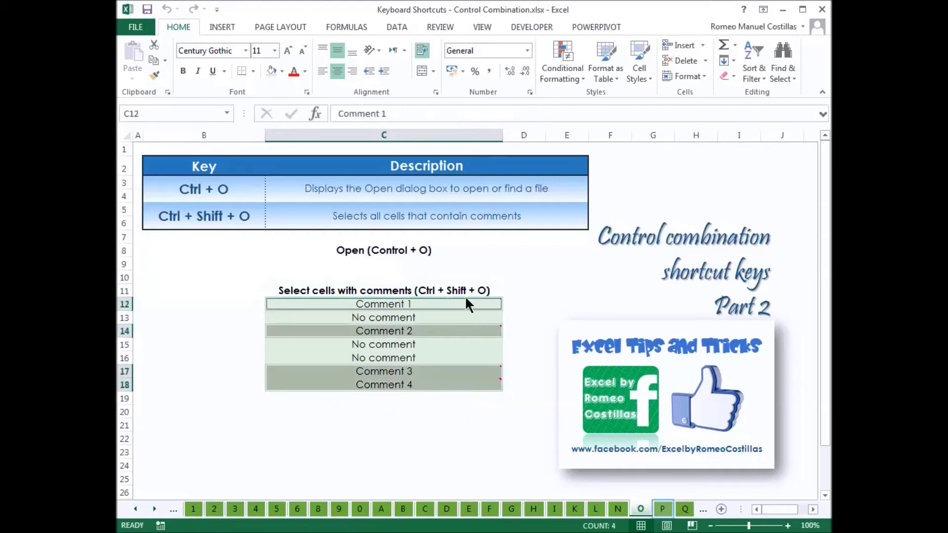
click(663, 509)
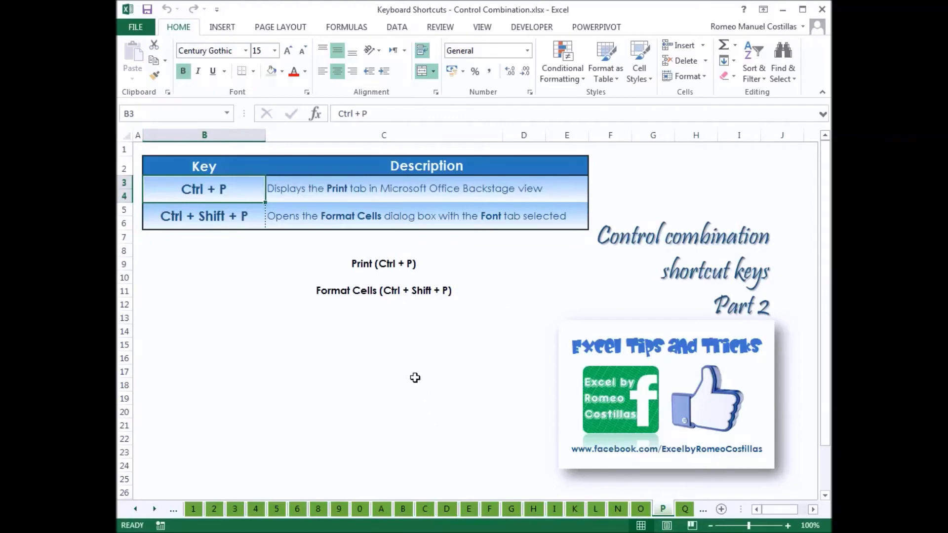
click(395, 263)
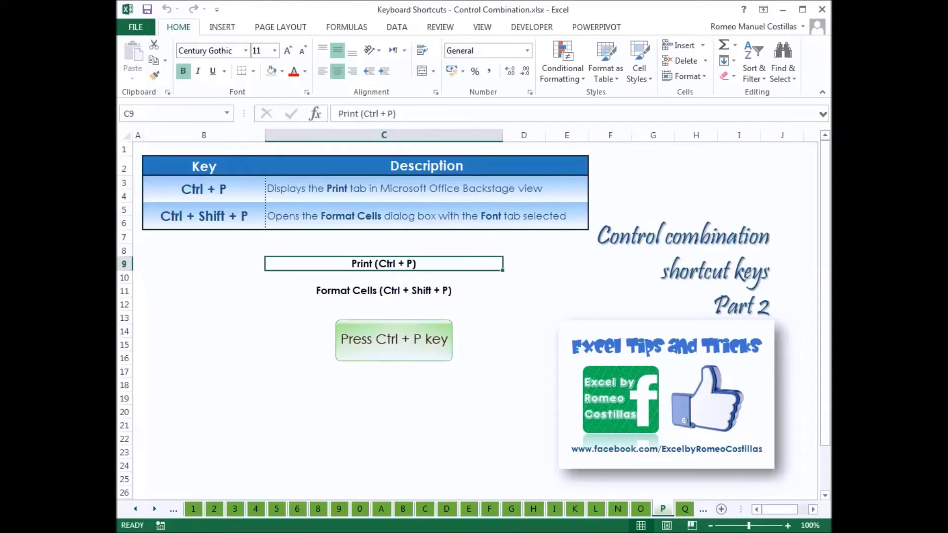
key(ctrl+p)
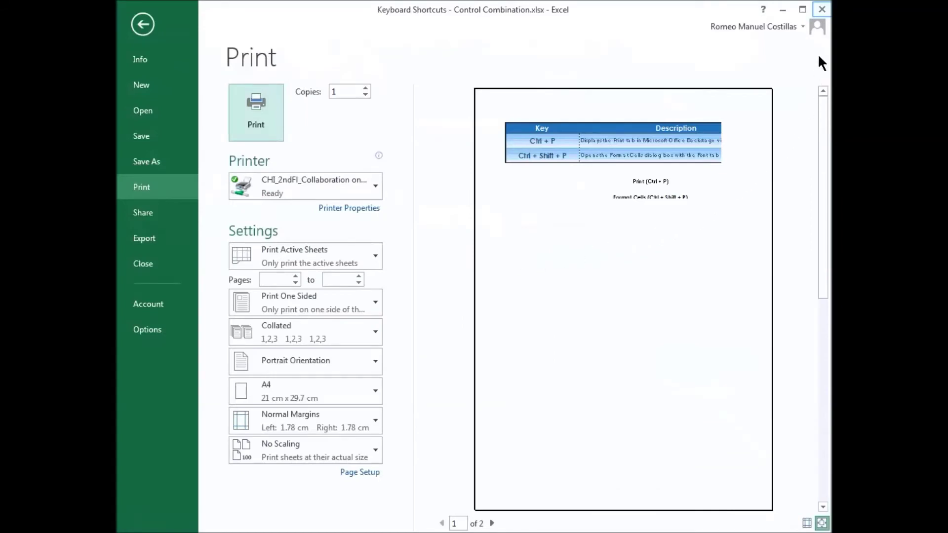
key(Escape)
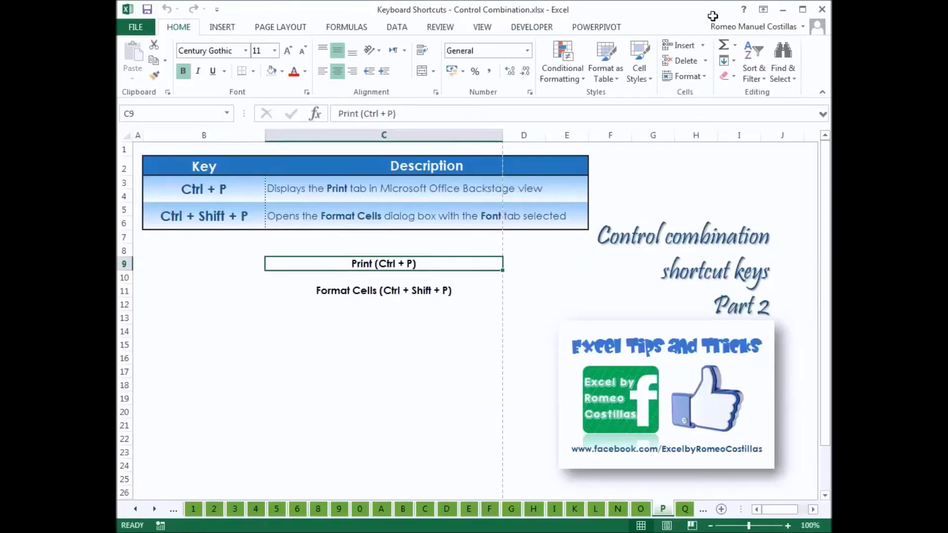
click(411, 294)
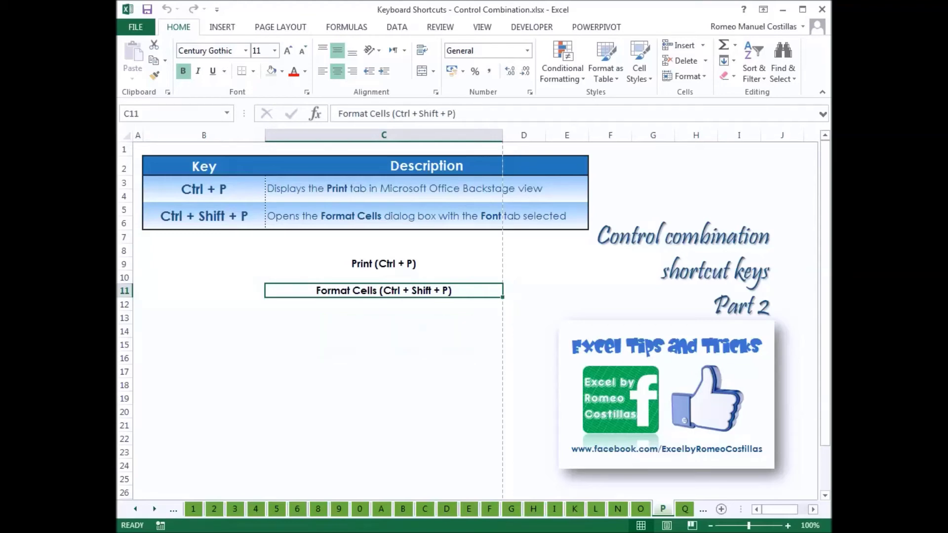
key(ctrl+shift+p)
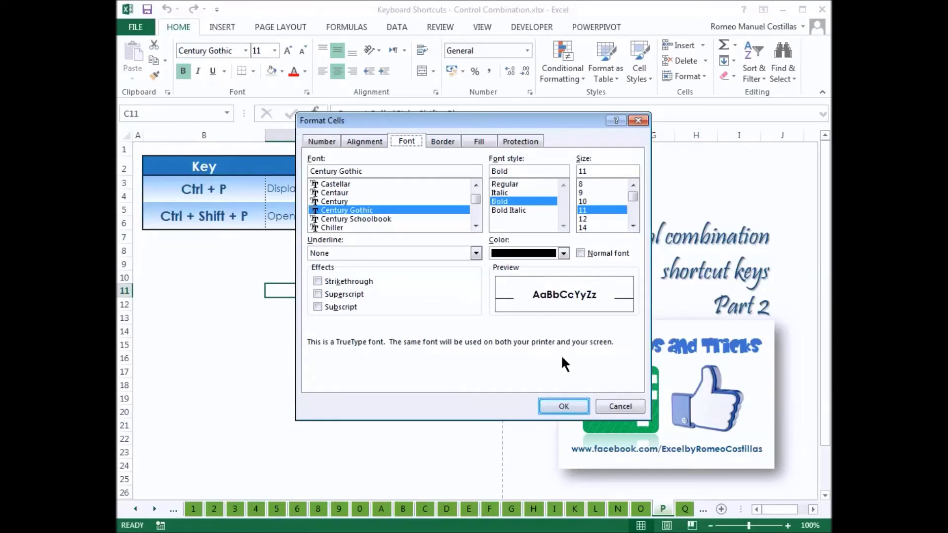
click(564, 406)
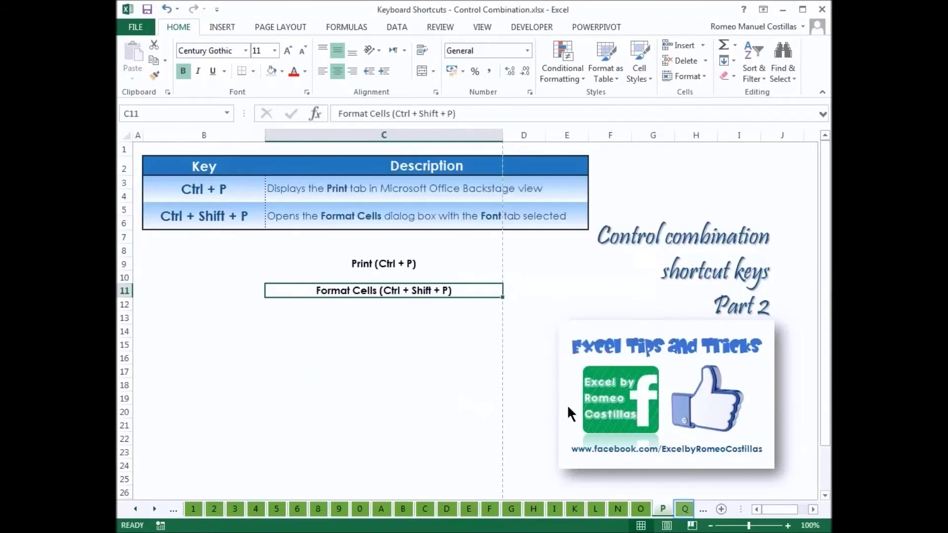
click(685, 508)
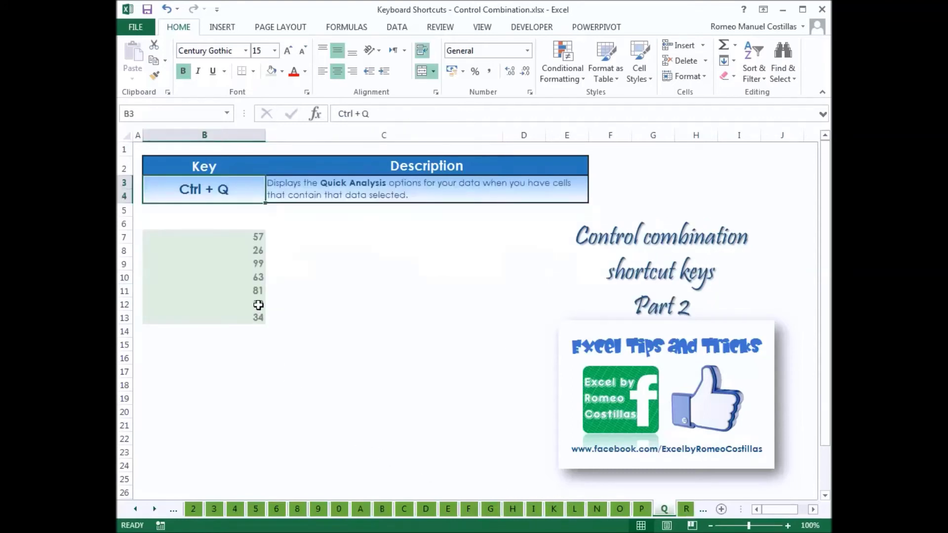
Select the numbers 57 to 34 in B7:B13 and show their Quick Analysis options.
click(254, 253)
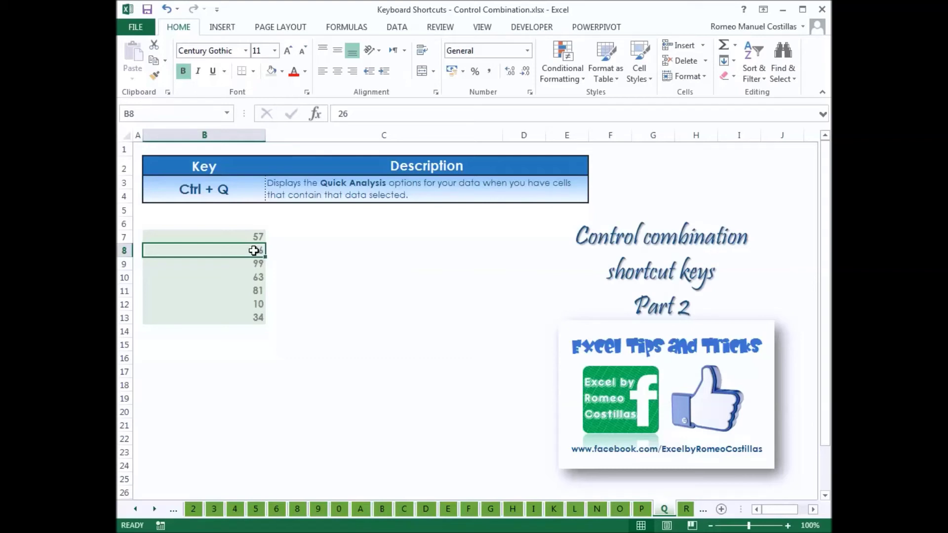
key(ctrl+a)
key(ctrl+q)
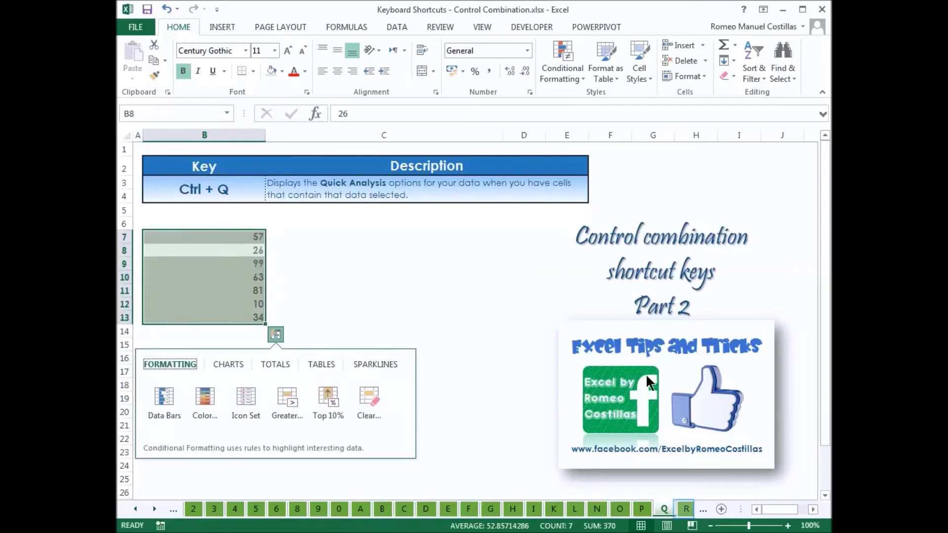
On sheet R, select C7:C16 and fill right to copy Copy 1–Copy 10 from column B.
click(685, 509)
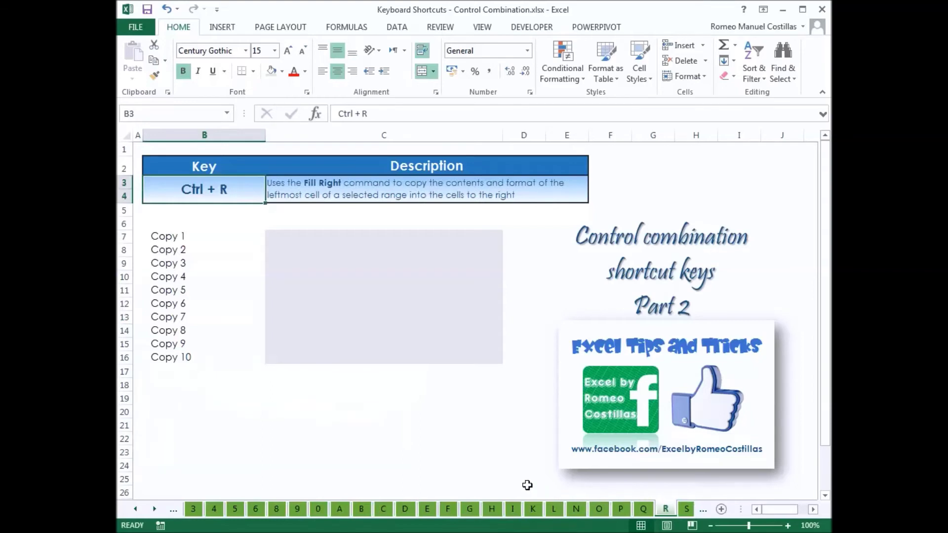
drag(368, 236, 373, 354)
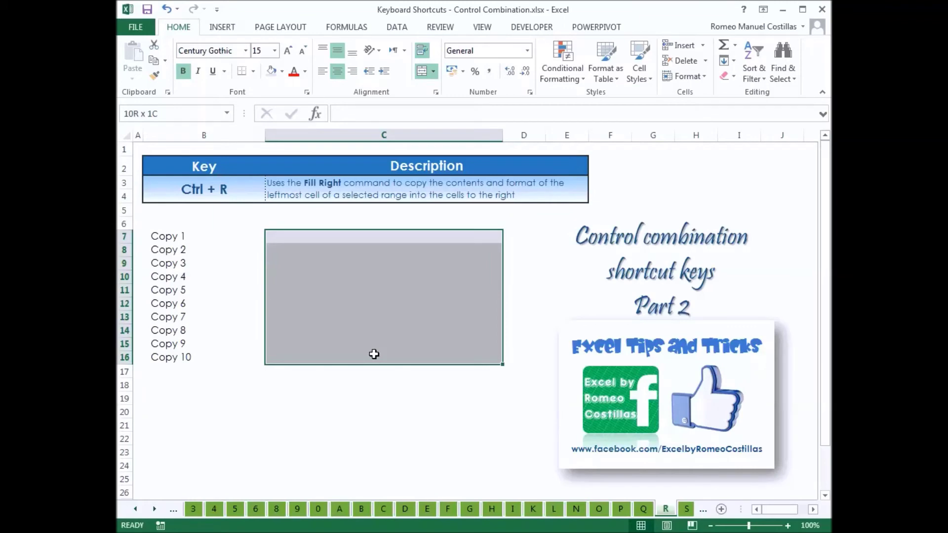
drag(374, 354, 373, 354)
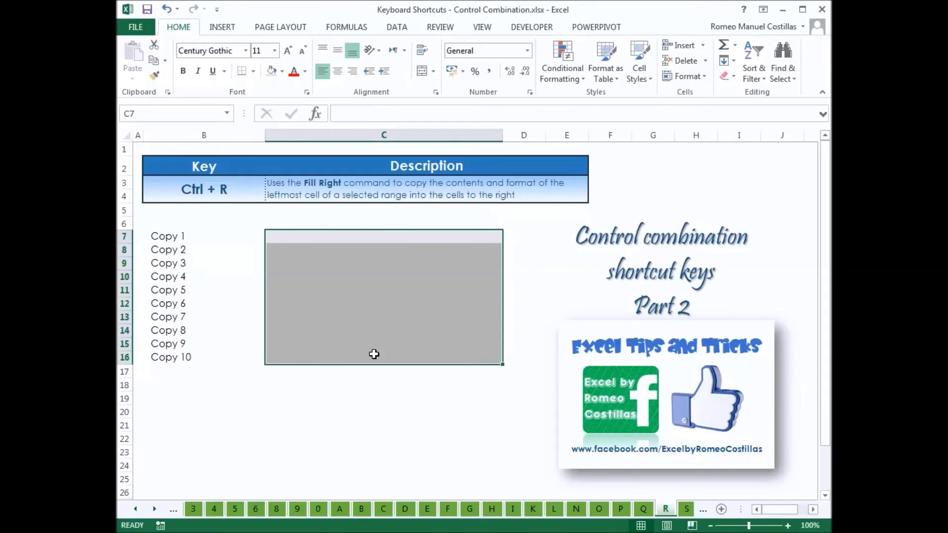
key(ctrl+r)
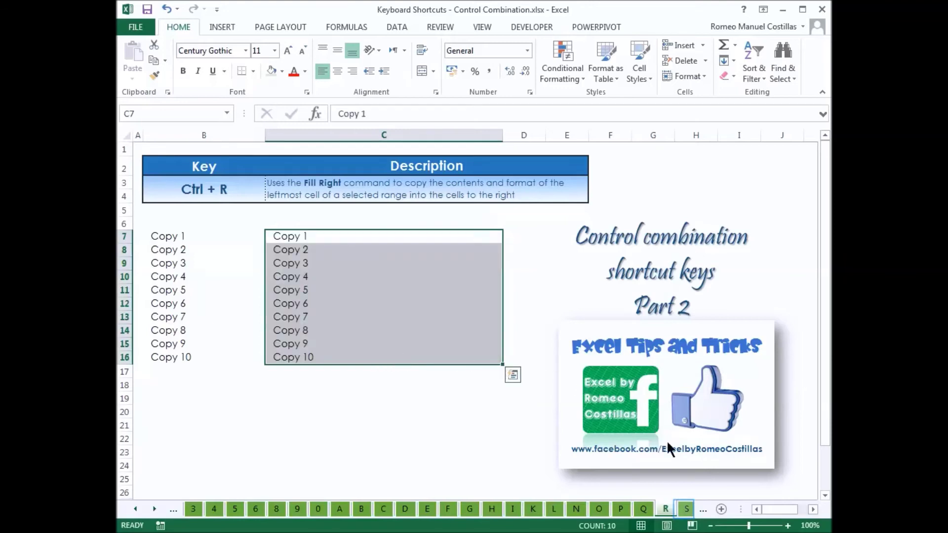
Open sheet S and select the Save sample in C7.
click(687, 501)
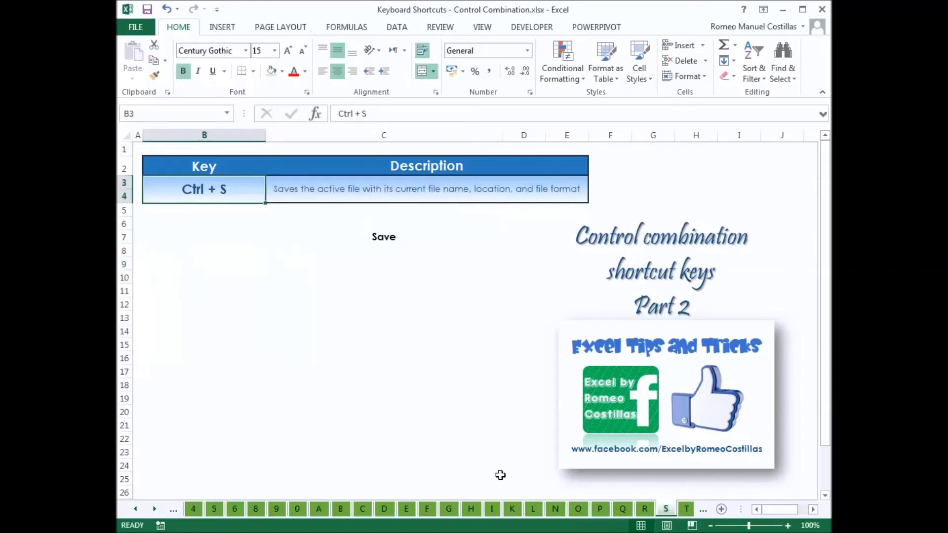
click(380, 239)
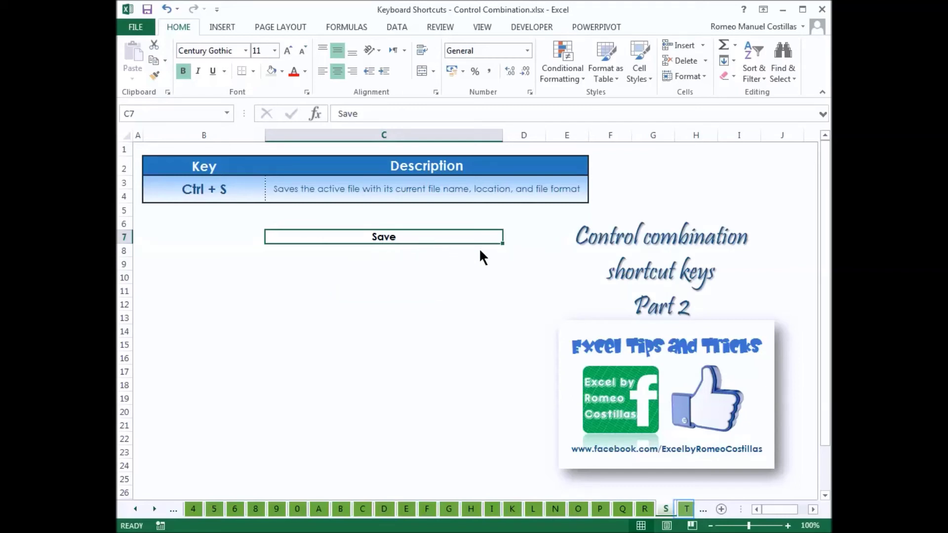
On sheet T, convert the Item/Description data B7:C15 into a table with headers.
click(685, 510)
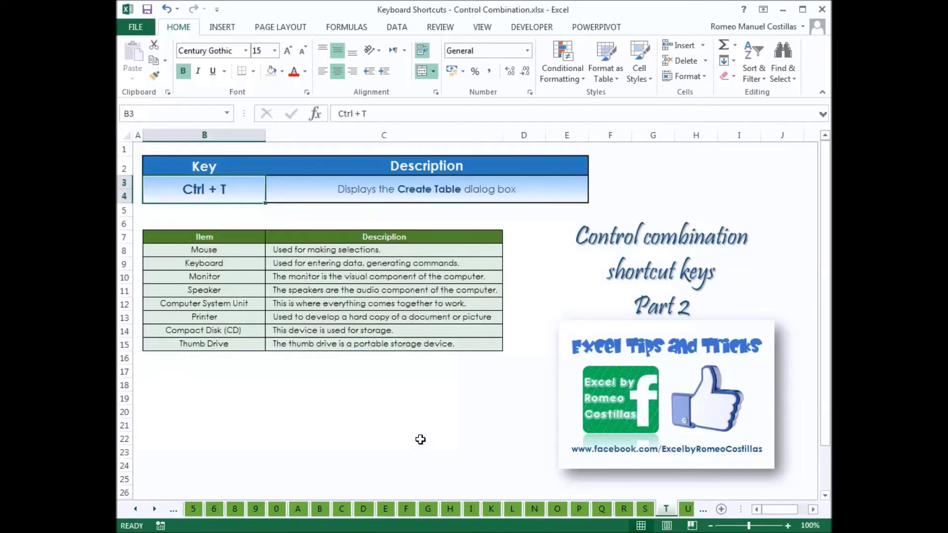
click(357, 280)
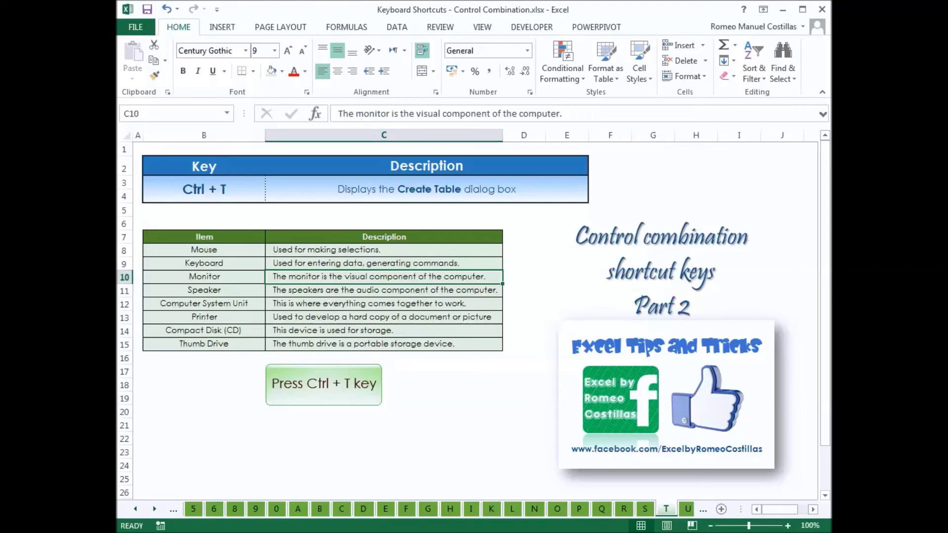
key(ctrl+t)
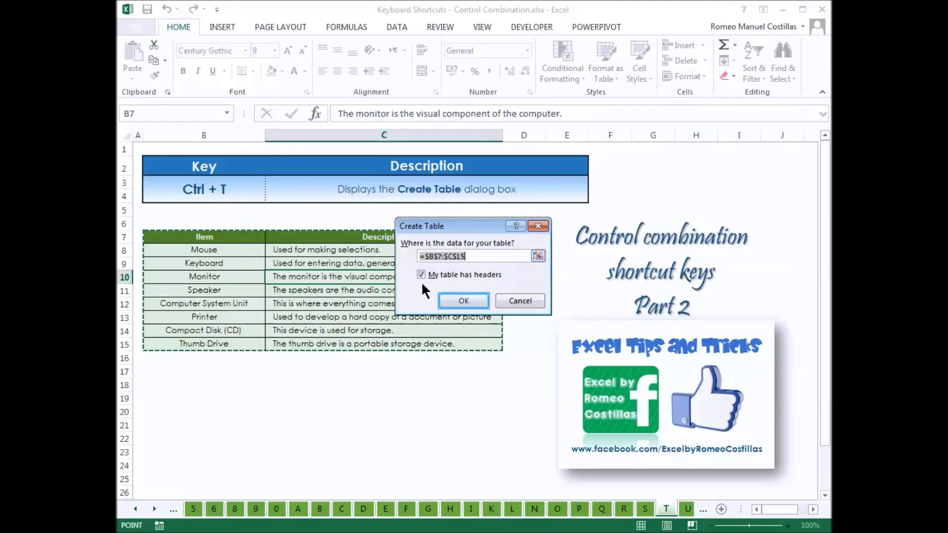
click(463, 301)
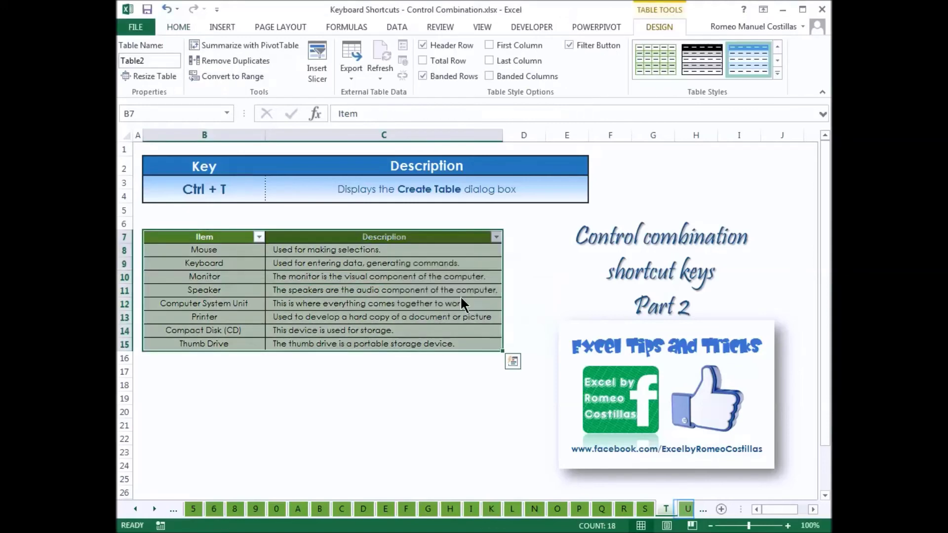
On sheet U, underline the word in C10, then remove the underline again.
click(687, 509)
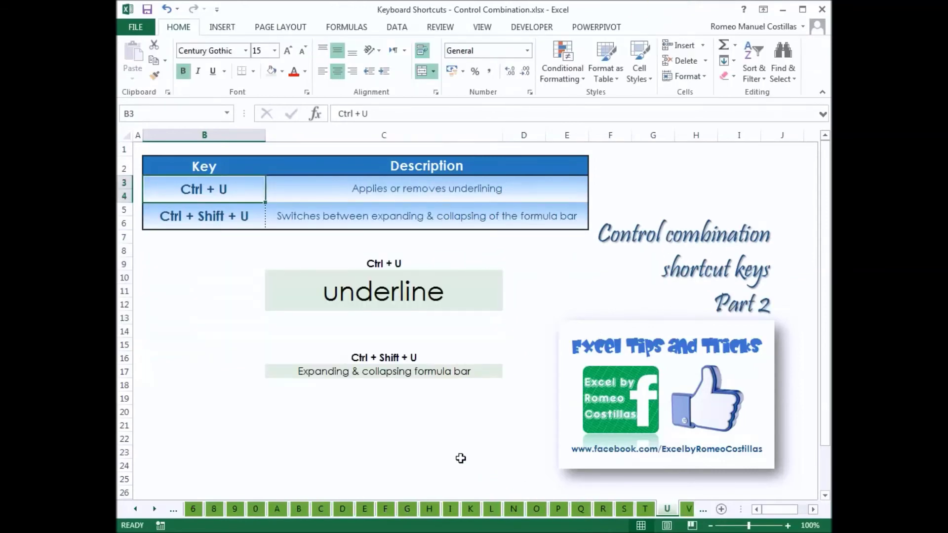
click(381, 294)
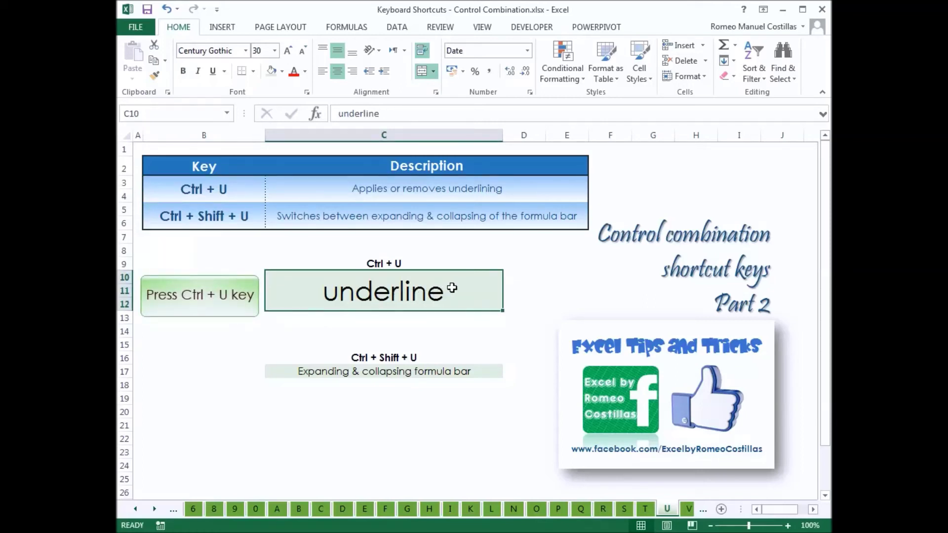
key(ctrl+u)
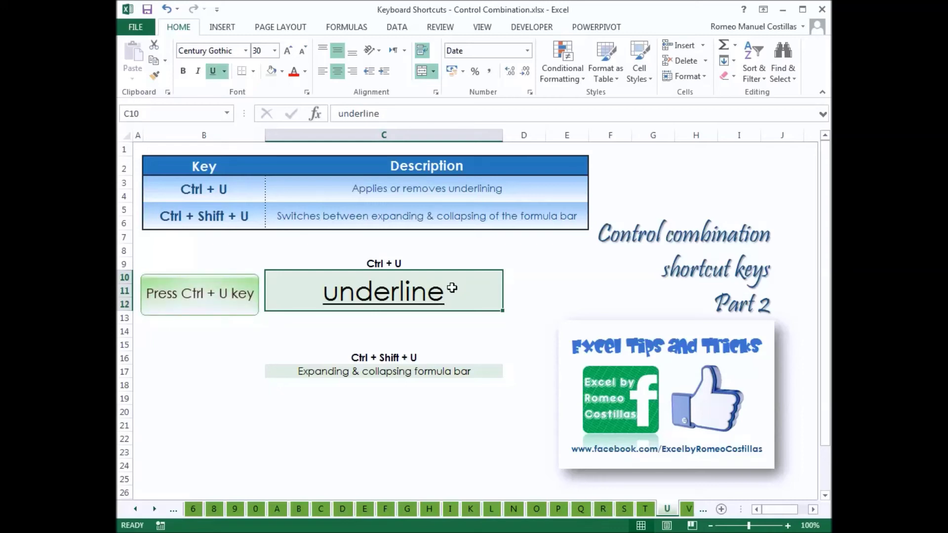
key(ctrl+u)
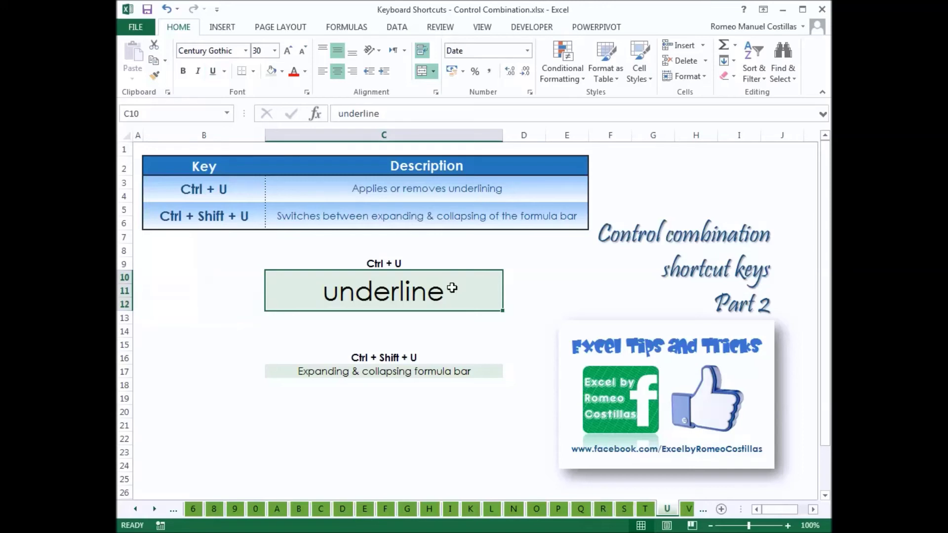
With the Ctrl + Shift + U example cell selected, expand then collapse the formula bar.
click(384, 359)
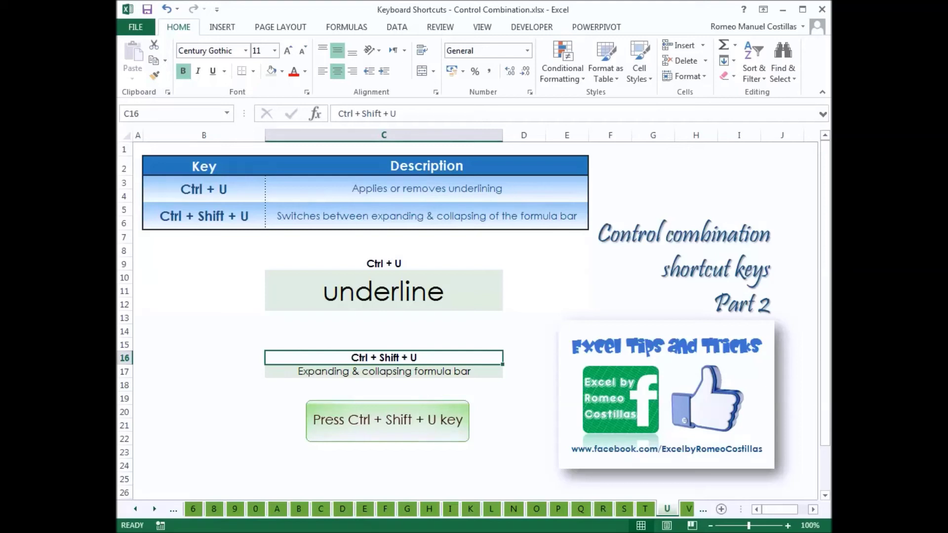
key(ctrl+shift+u)
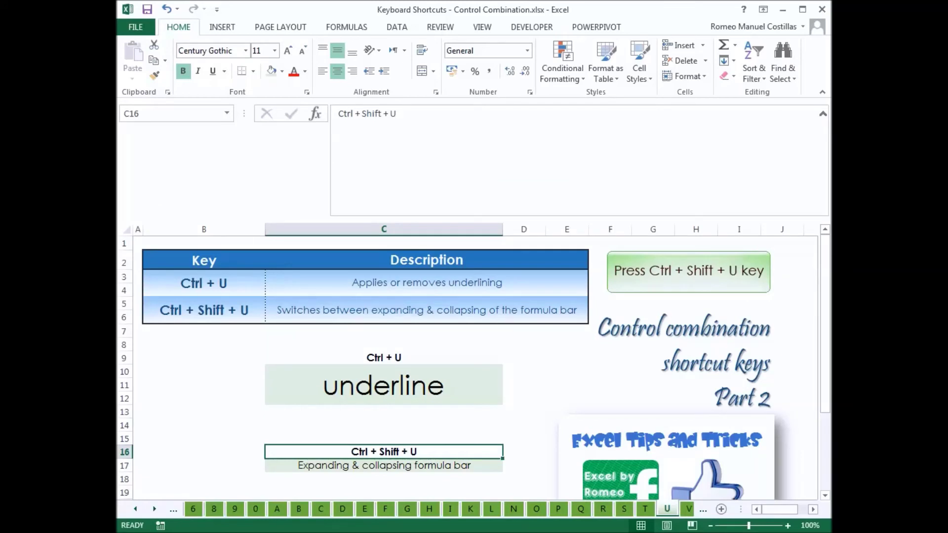
key(ctrl+shift+u)
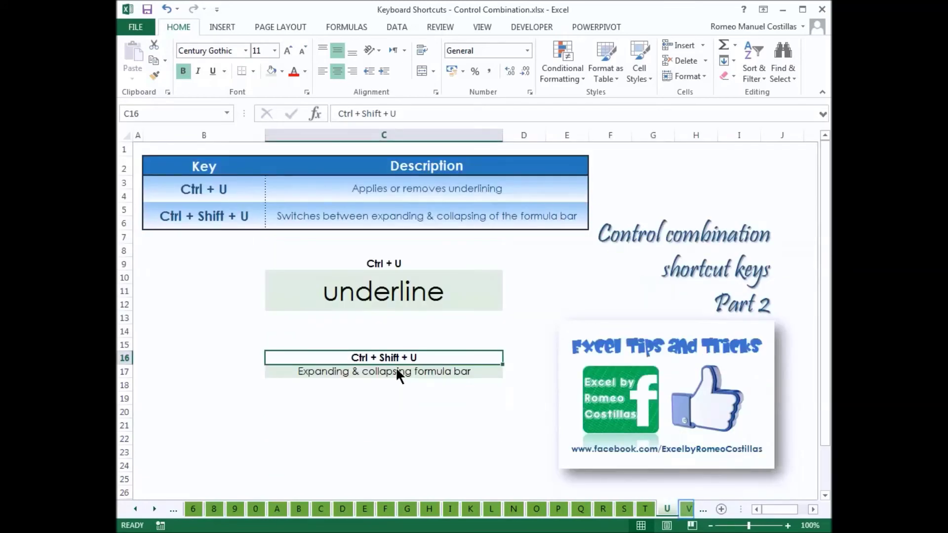
On sheet V, copy the Copy (Ctrl + C) text from C8 and paste it into C9.
click(687, 508)
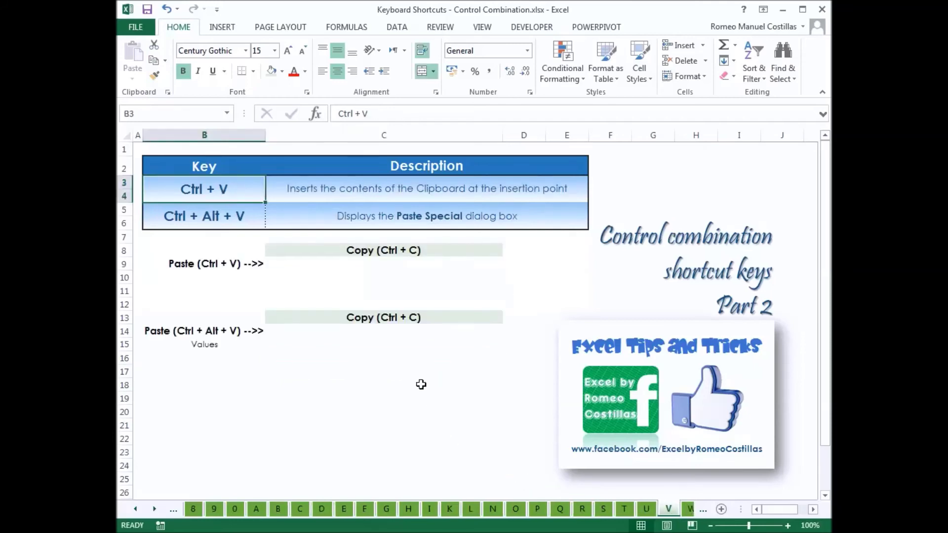
click(393, 253)
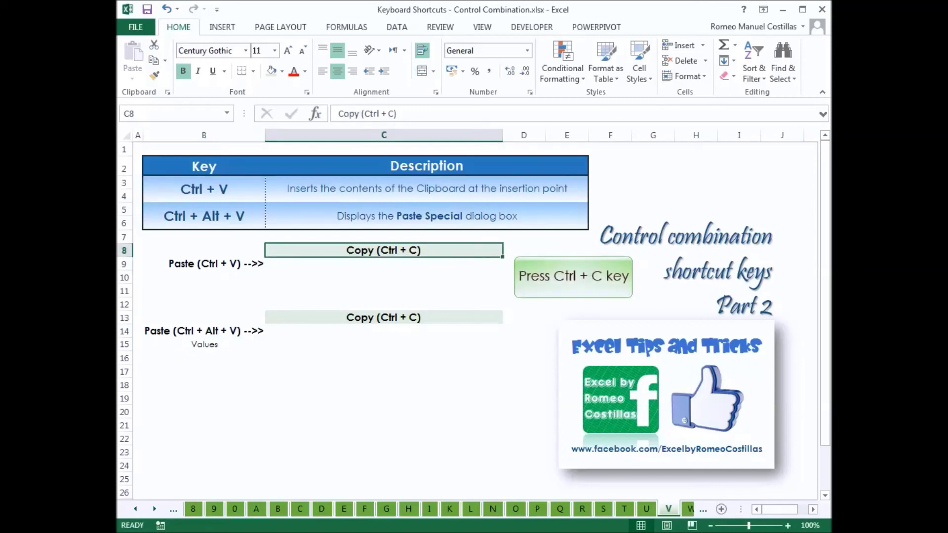
key(ctrl+c)
key(Down)
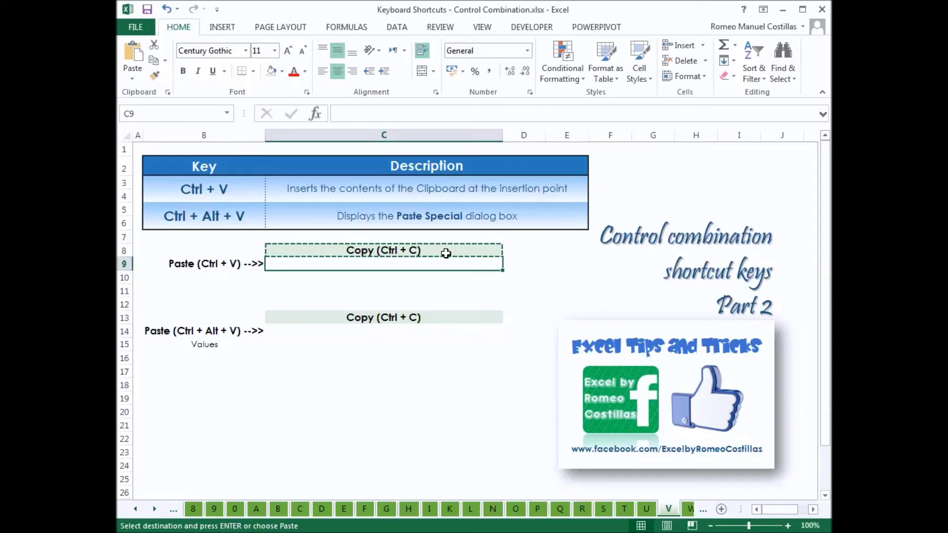
key(ctrl+v)
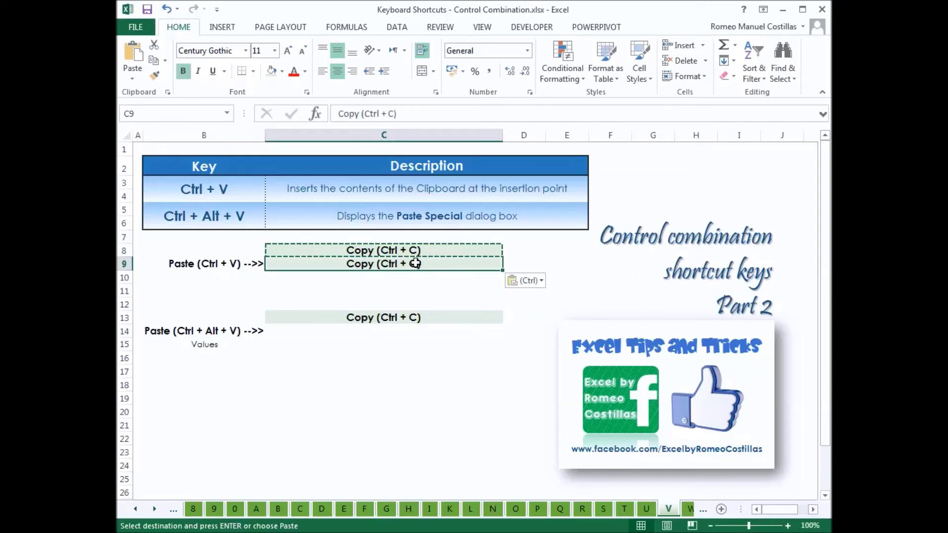
Copy C13 and paste it into C14 as values only with Paste Special.
click(397, 317)
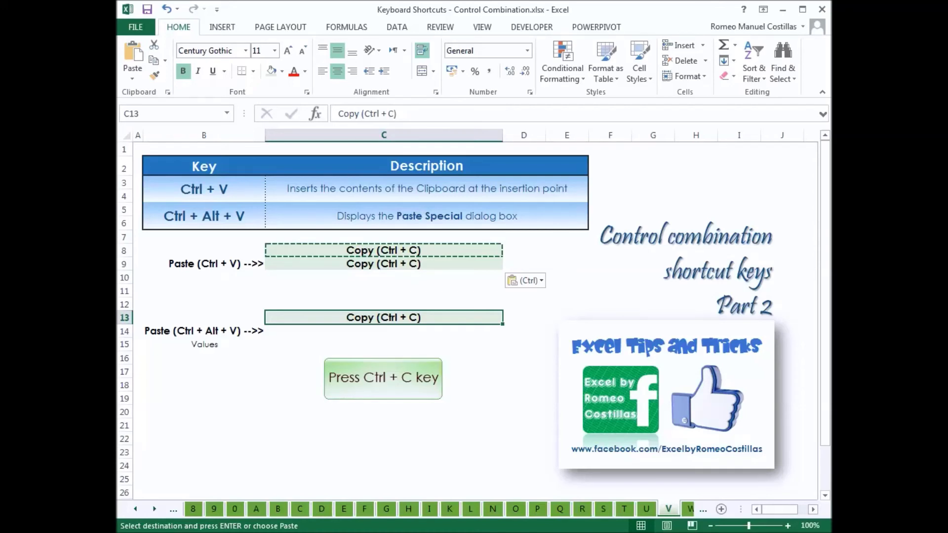
key(ctrl+c)
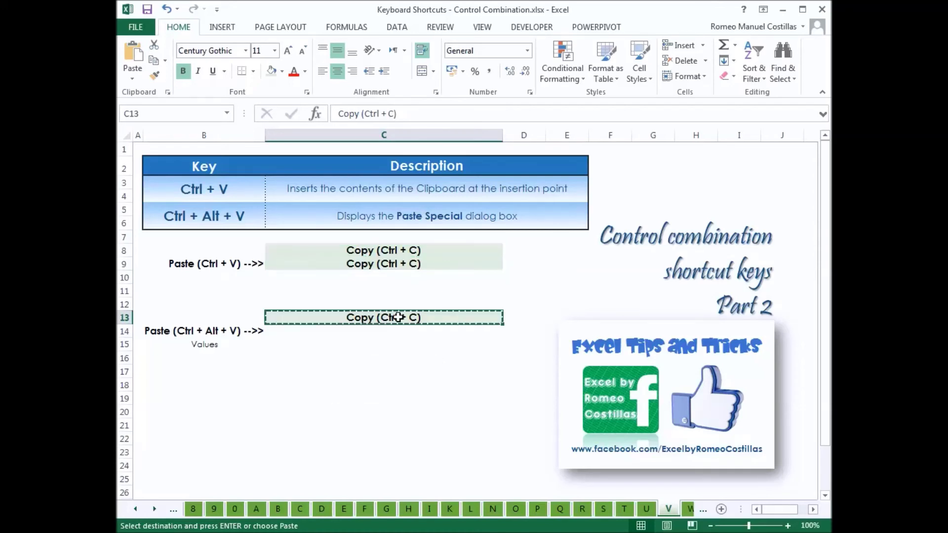
click(376, 336)
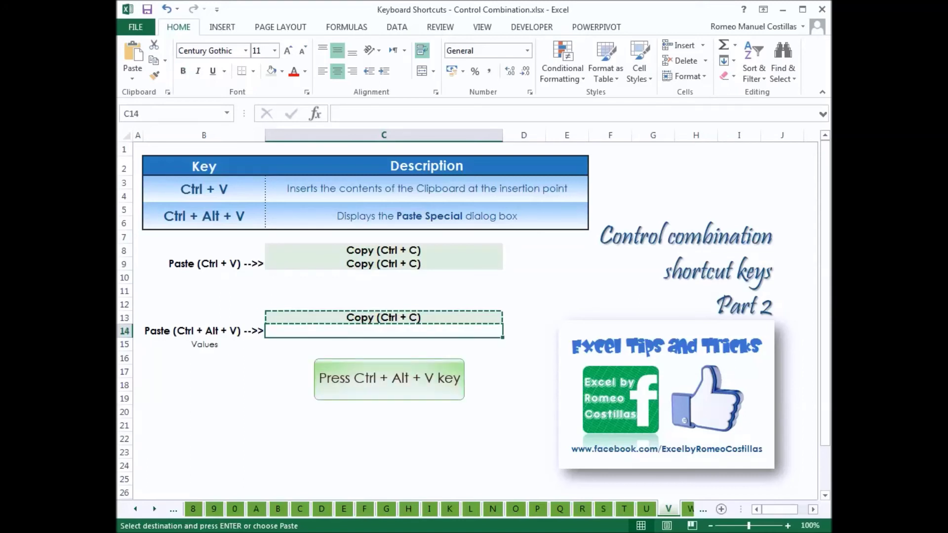
key(ctrl+alt+v)
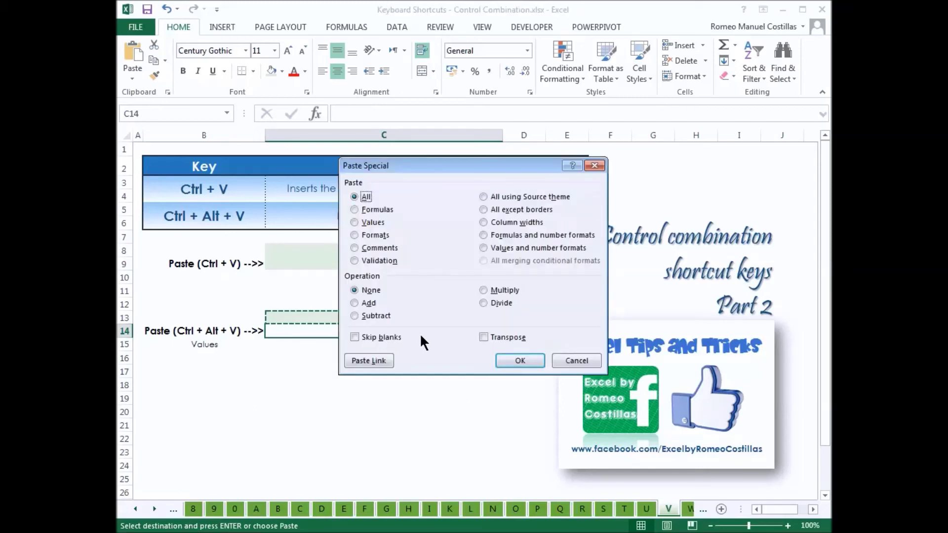
key(v)
click(377, 224)
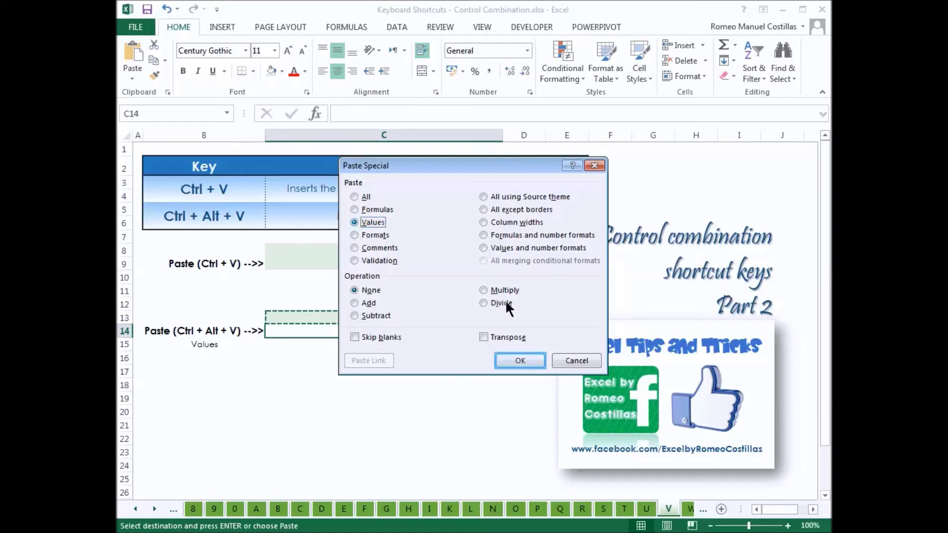
click(513, 357)
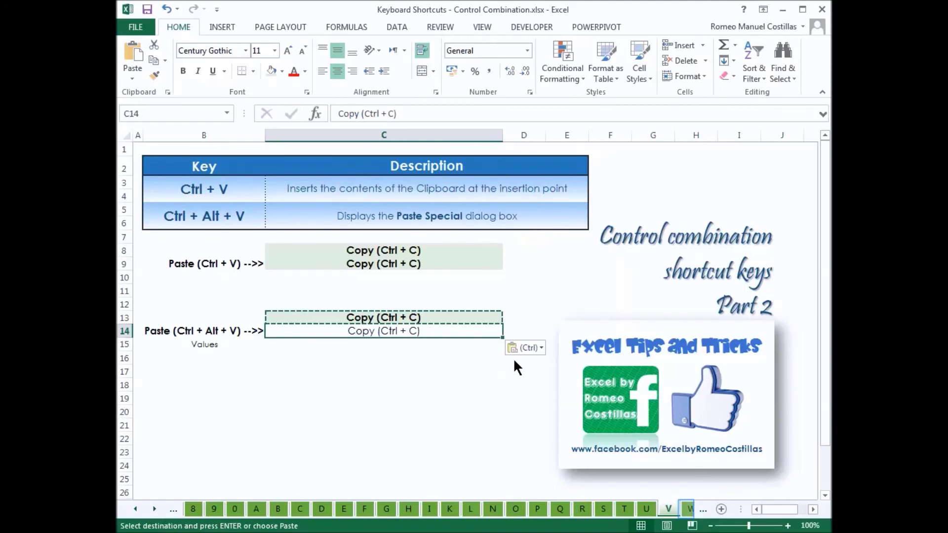
click(690, 509)
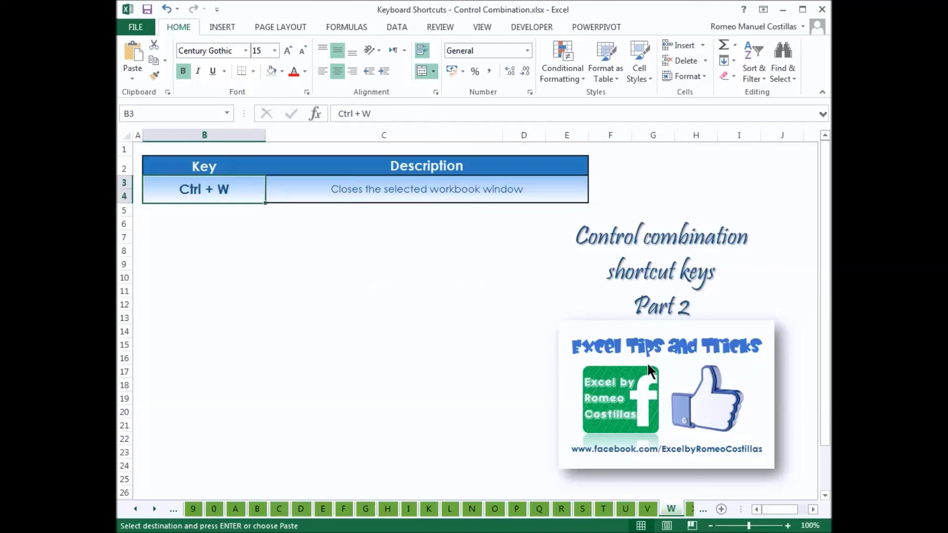
On sheet X, move the 'Copy and cut cell' text from C7 into C9.
click(691, 509)
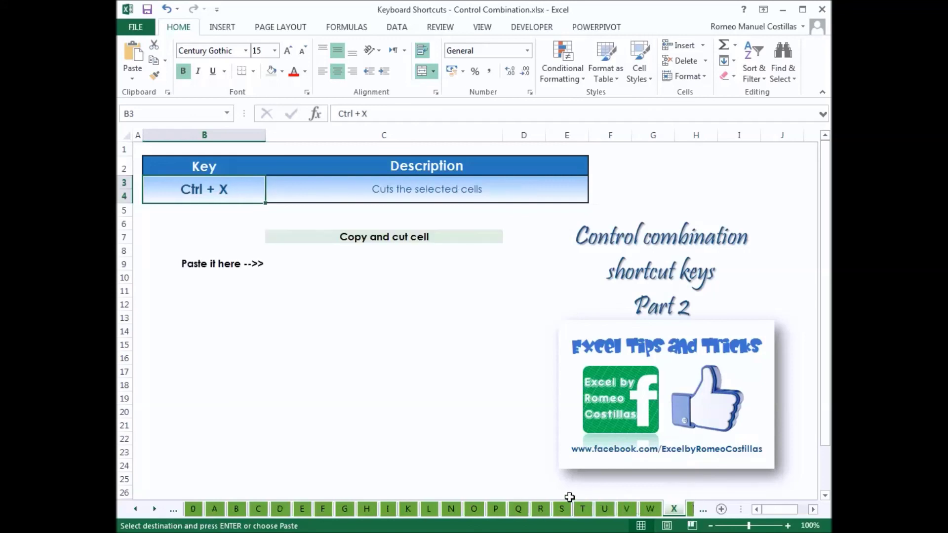
click(388, 244)
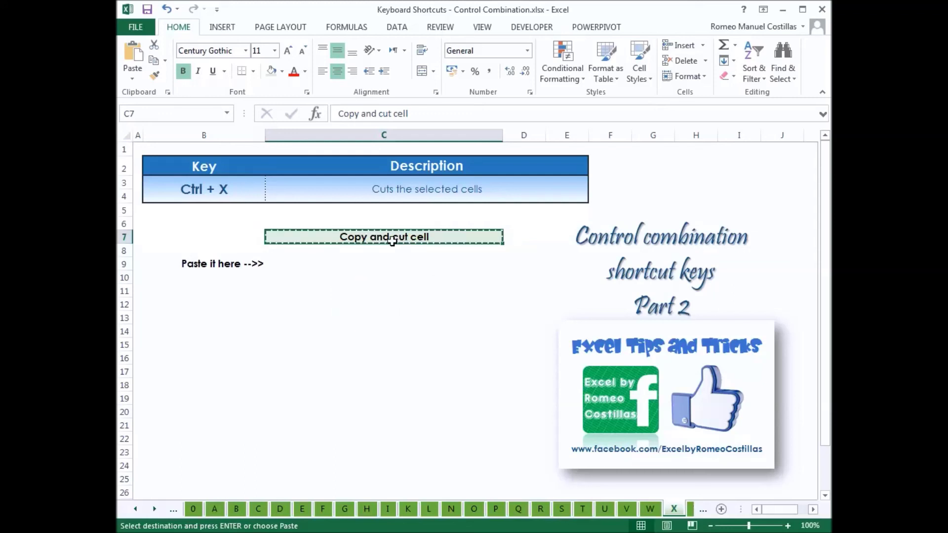
click(366, 262)
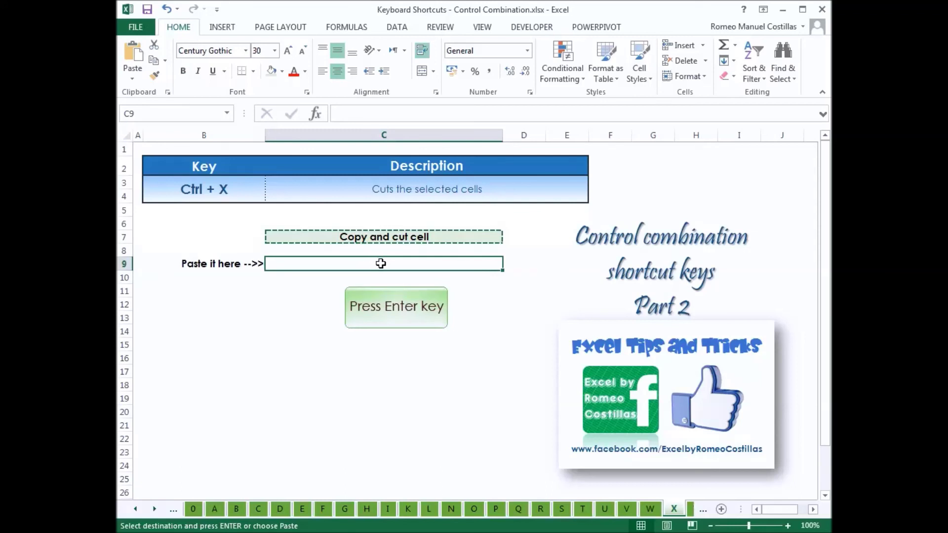
key(Return)
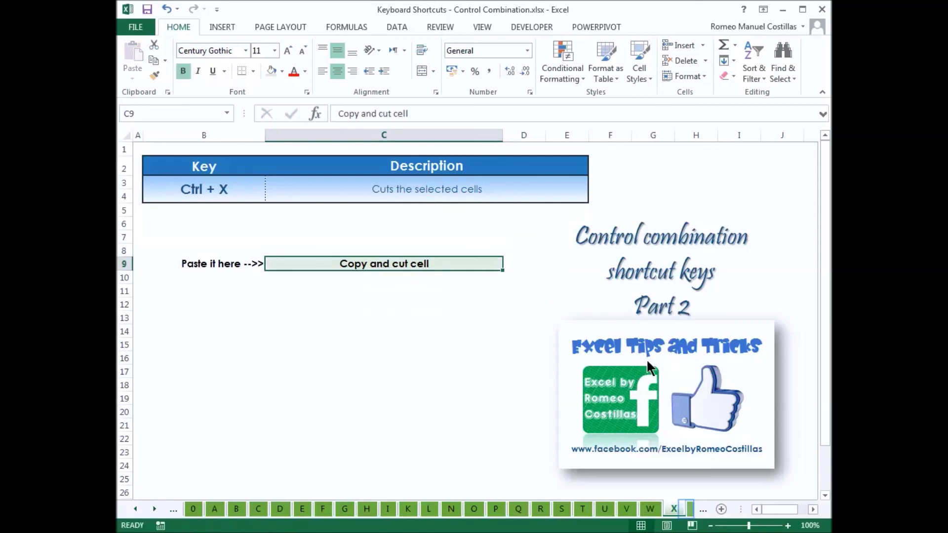
click(690, 509)
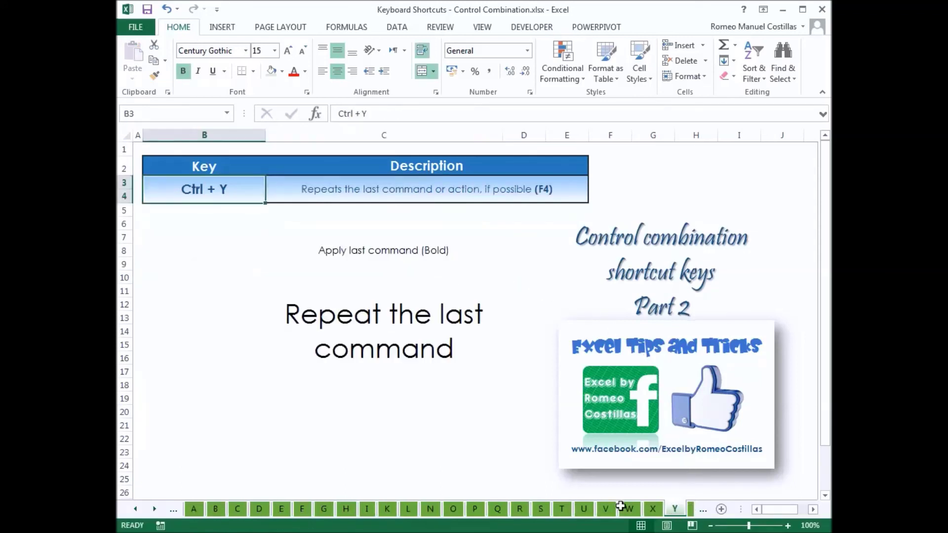
Bold the Apply last command (Bold) text in C8, then repeat the bold on C10 with Ctrl+Y.
click(385, 253)
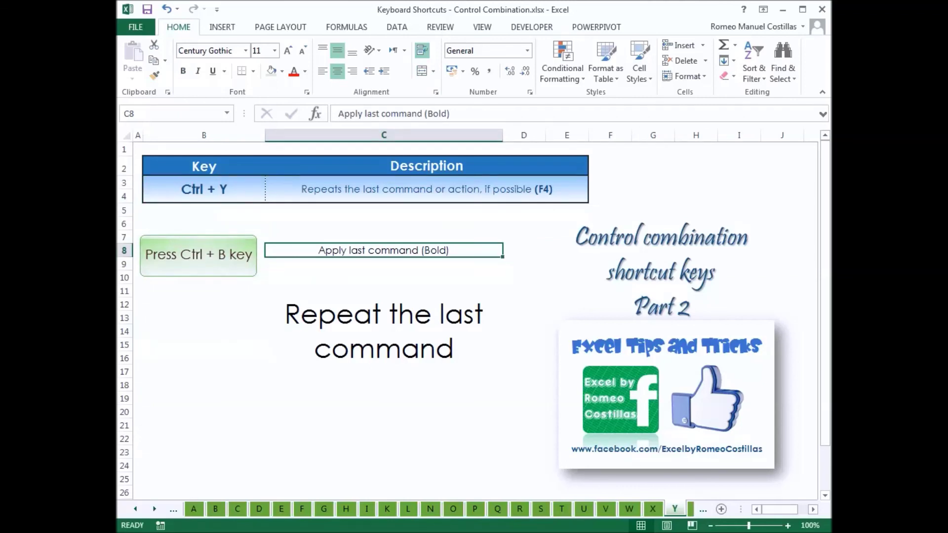
key(ctrl+b)
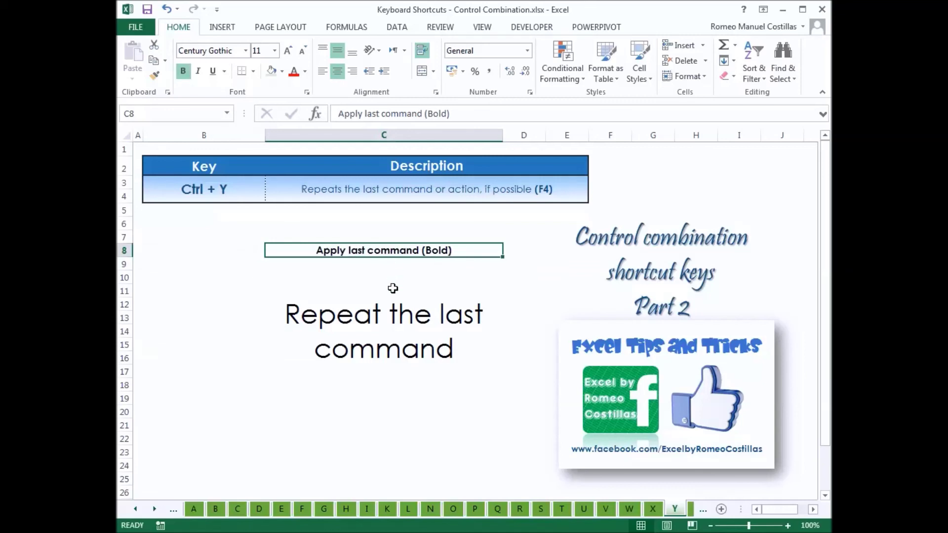
click(391, 318)
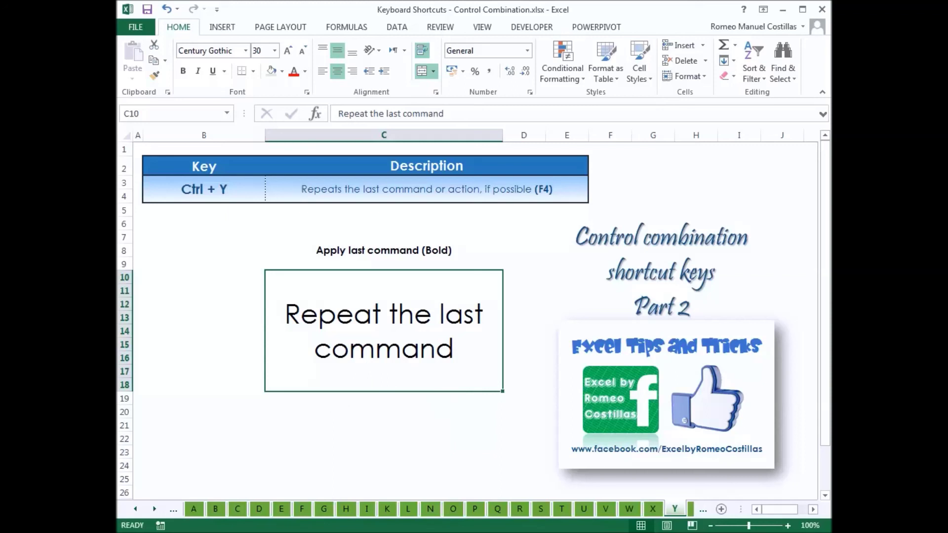
key(ctrl+y)
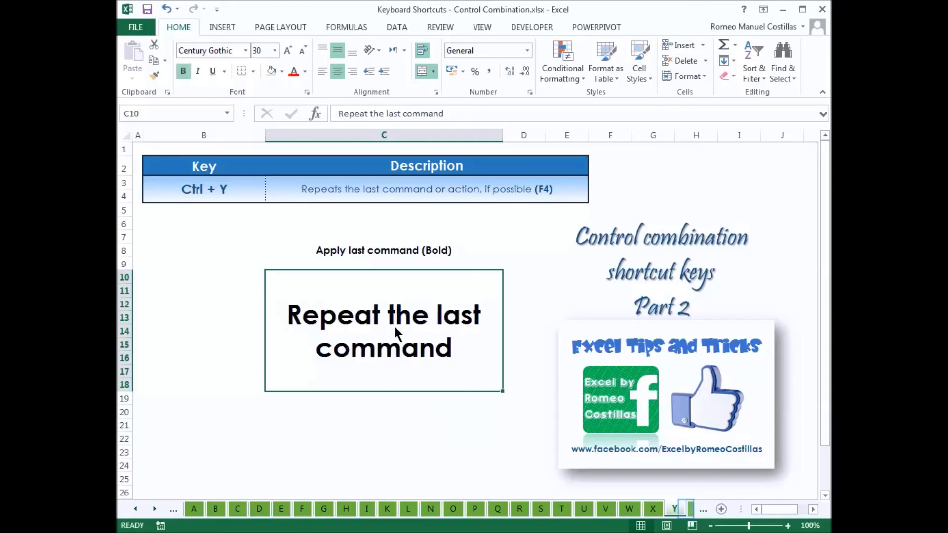
click(689, 509)
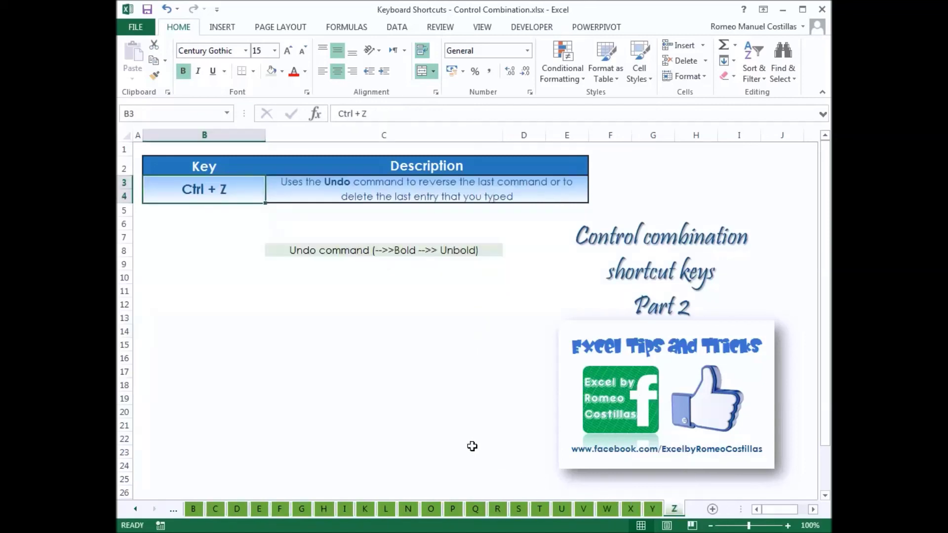
Apply bold to 'Undo command (-->>Bold -->> Unbold)' in C8 with Ctrl+B.
click(395, 250)
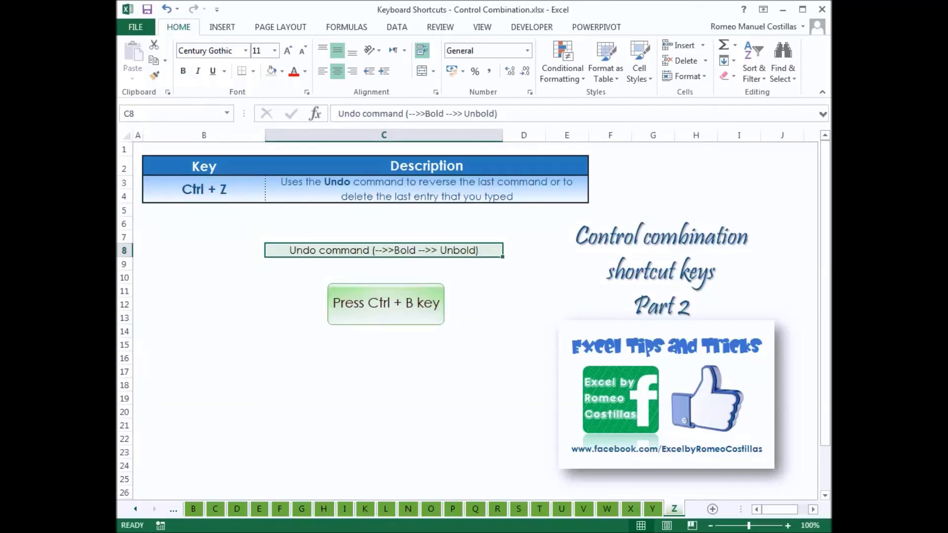
key(ctrl+b)
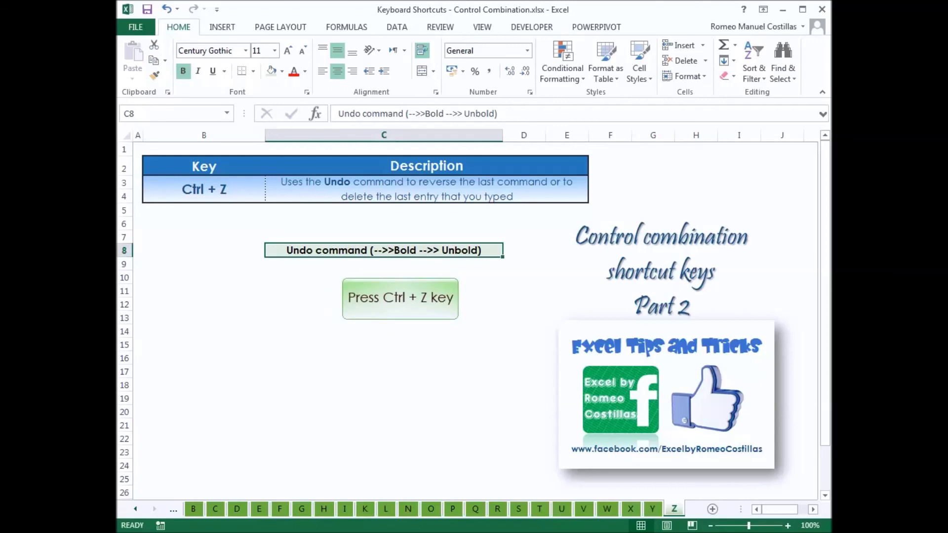